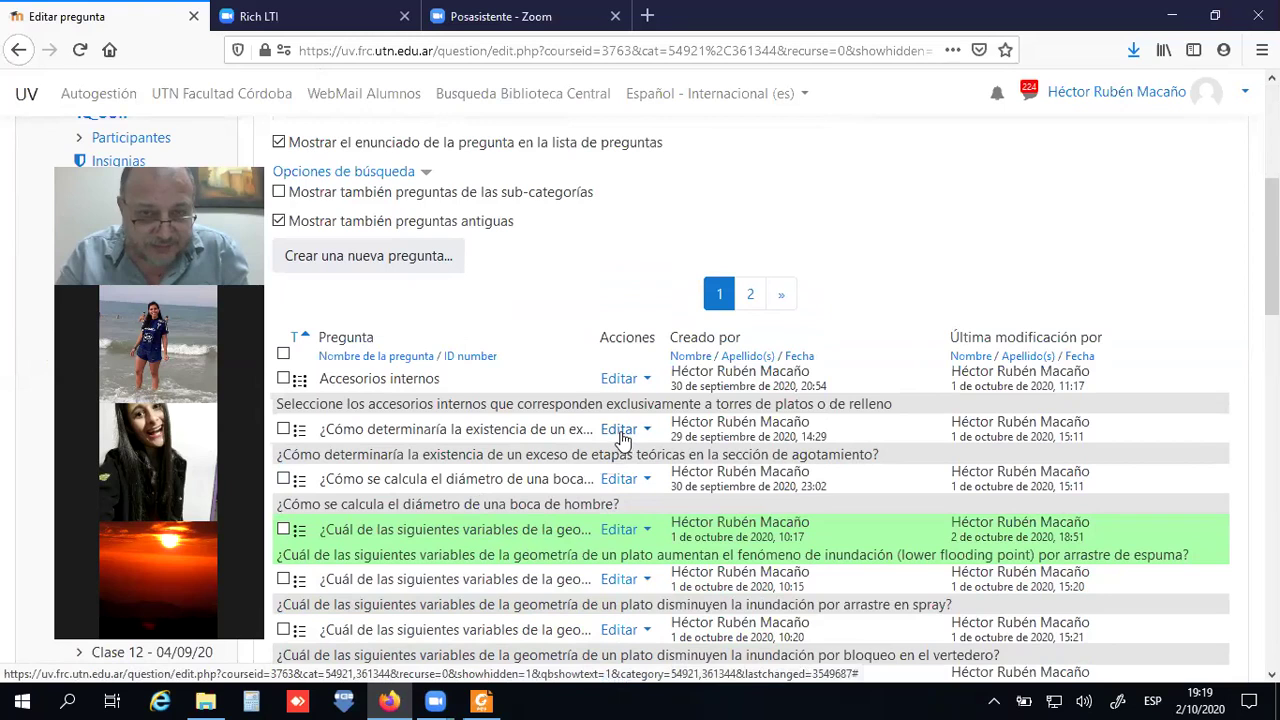
- Open the question on detecting excess theoretical stages in the stripping section for editing, review its answer choices, and cancel the edit
left_click(621, 432)
left_click(556, 467)
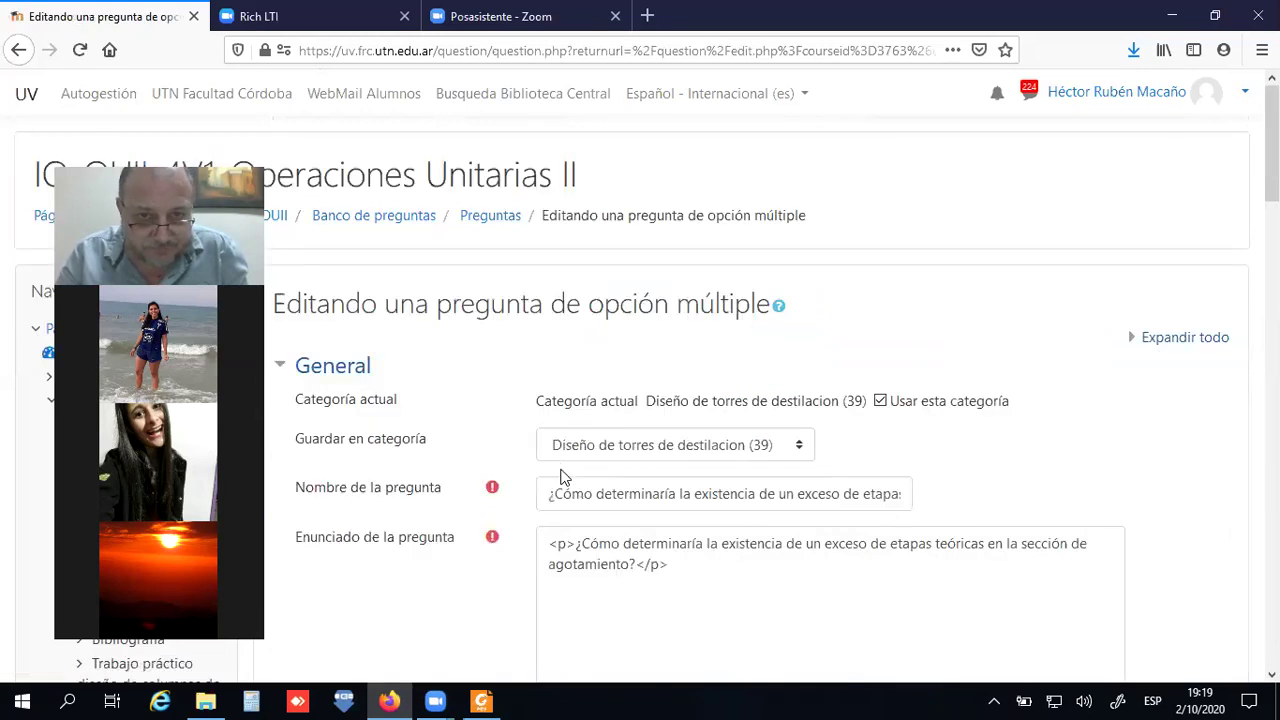
scroll(560, 468, "down", 5)
scroll(562, 470, "down", 4)
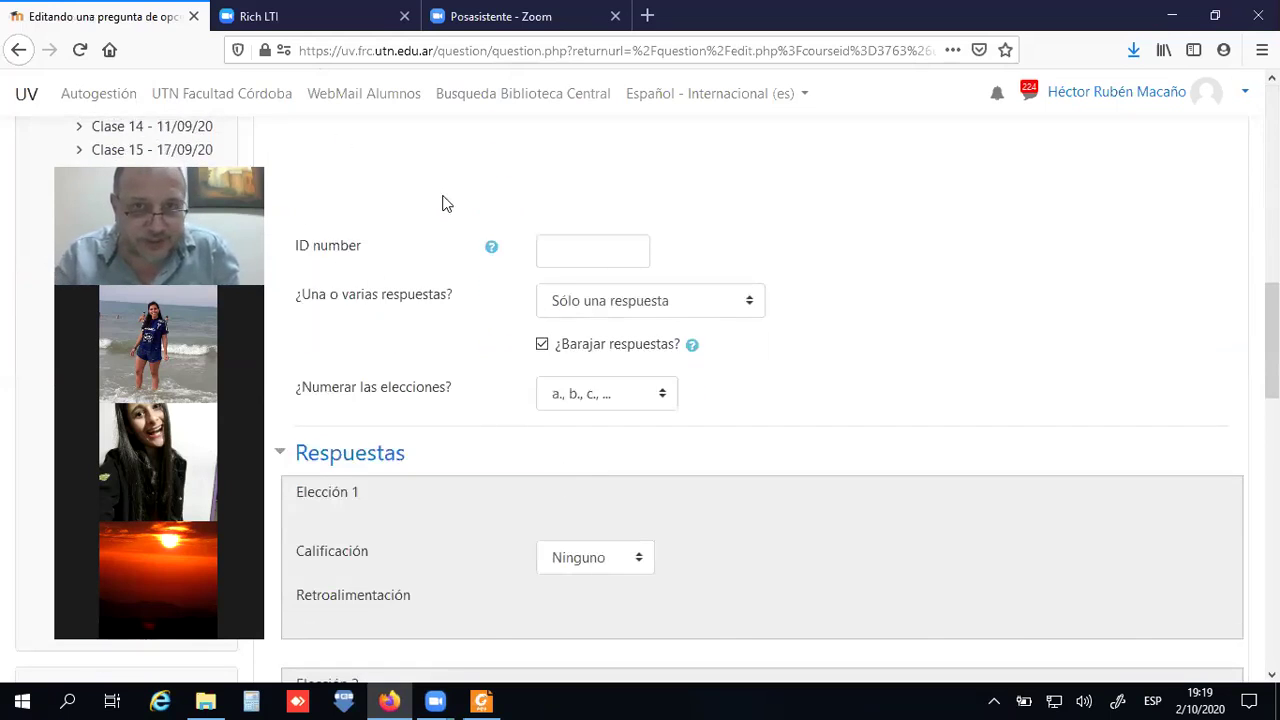
scroll(447, 203, "up", 10)
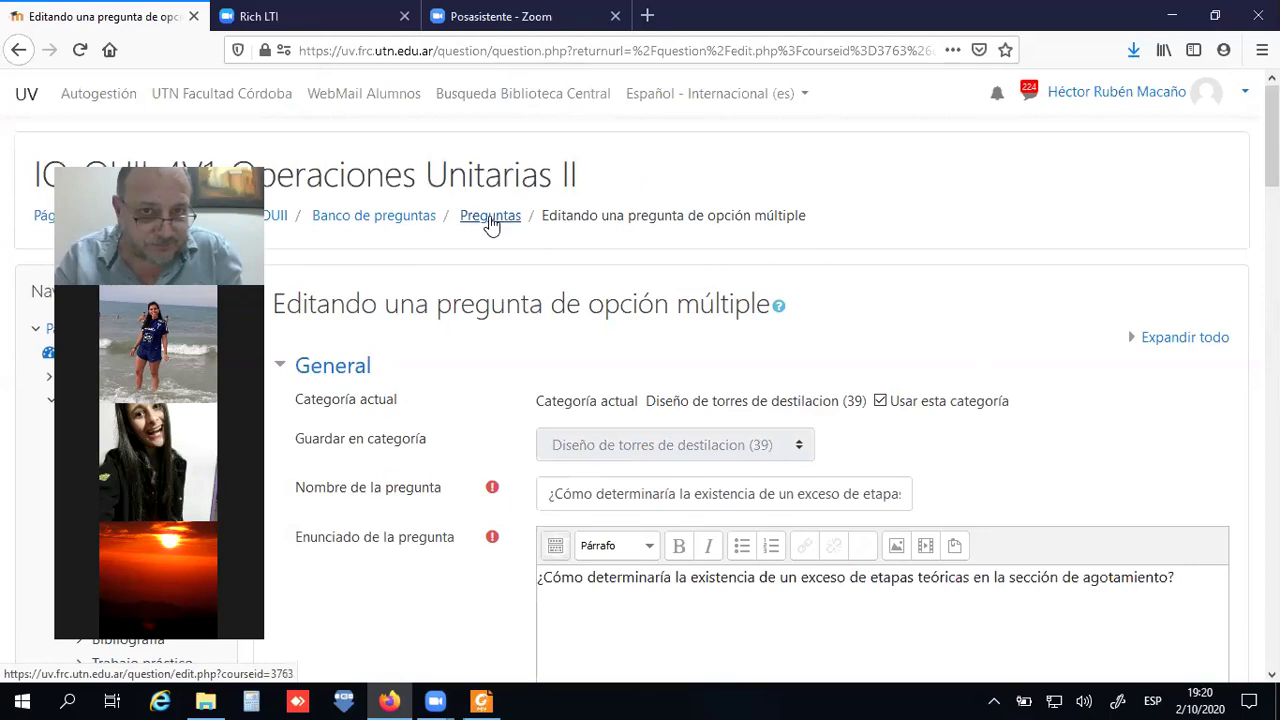
scroll(703, 420, "down", 20)
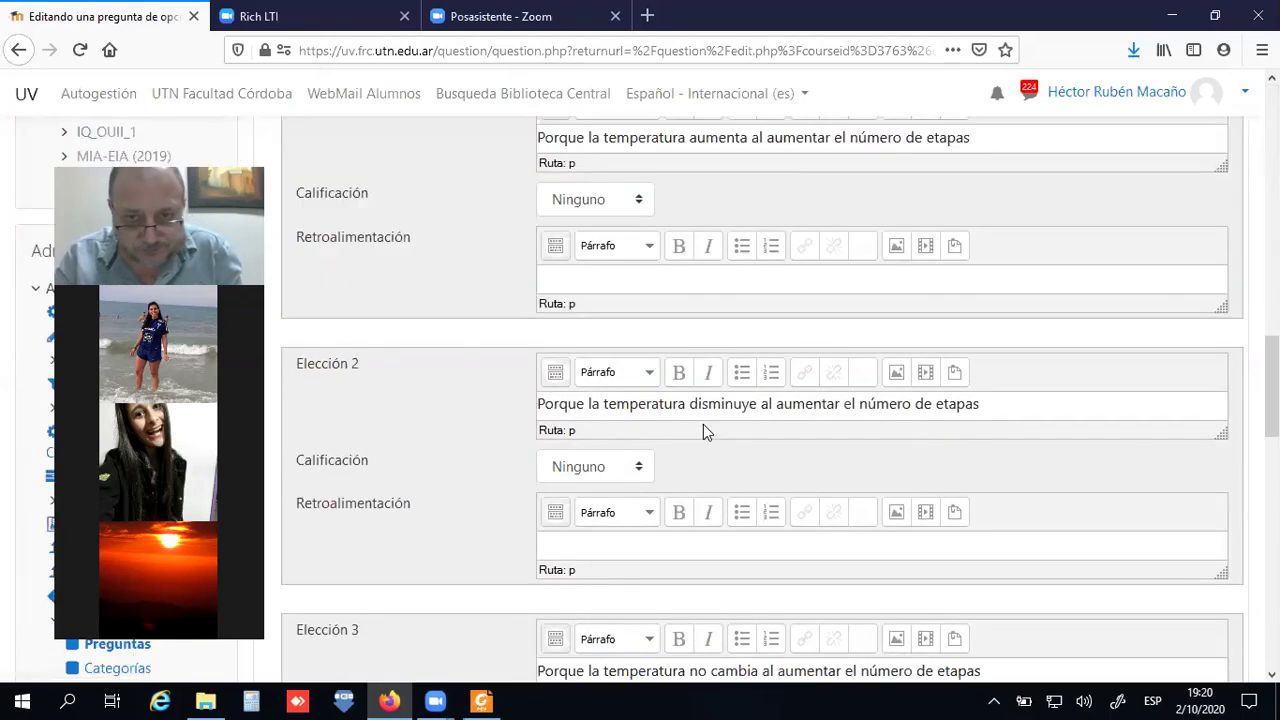
scroll(697, 462, "down", 3)
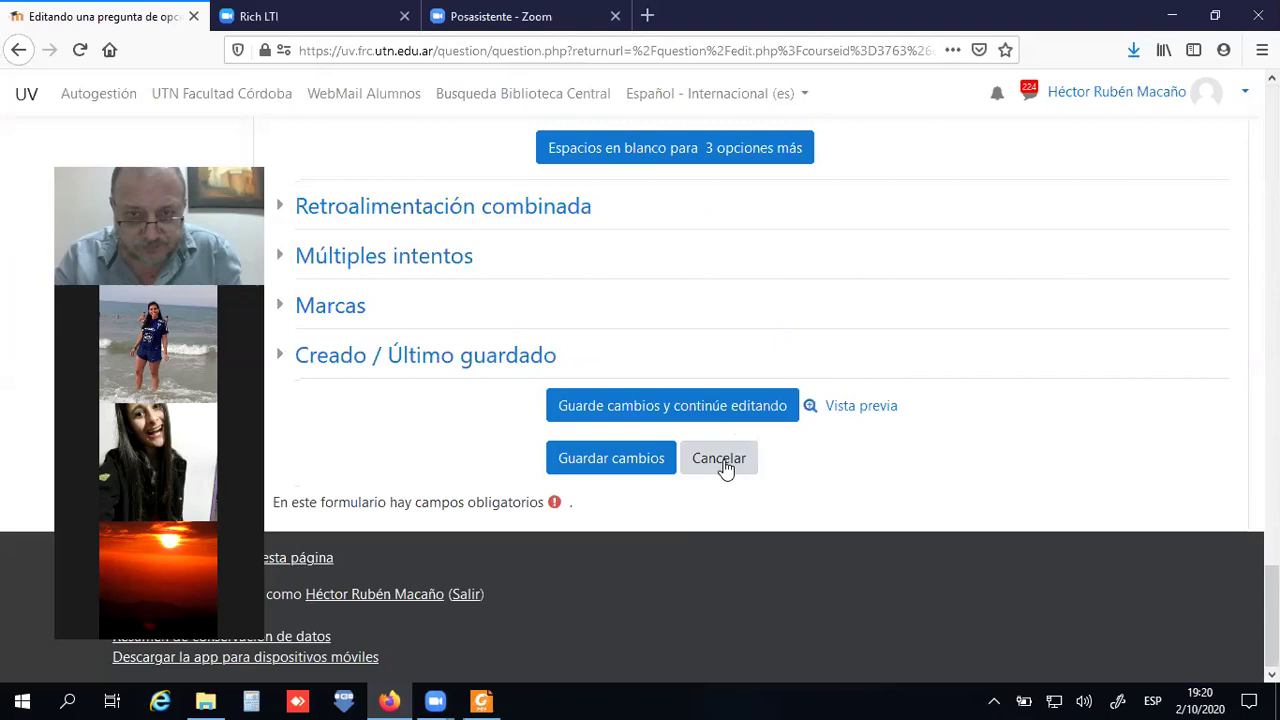
left_click(720, 460)
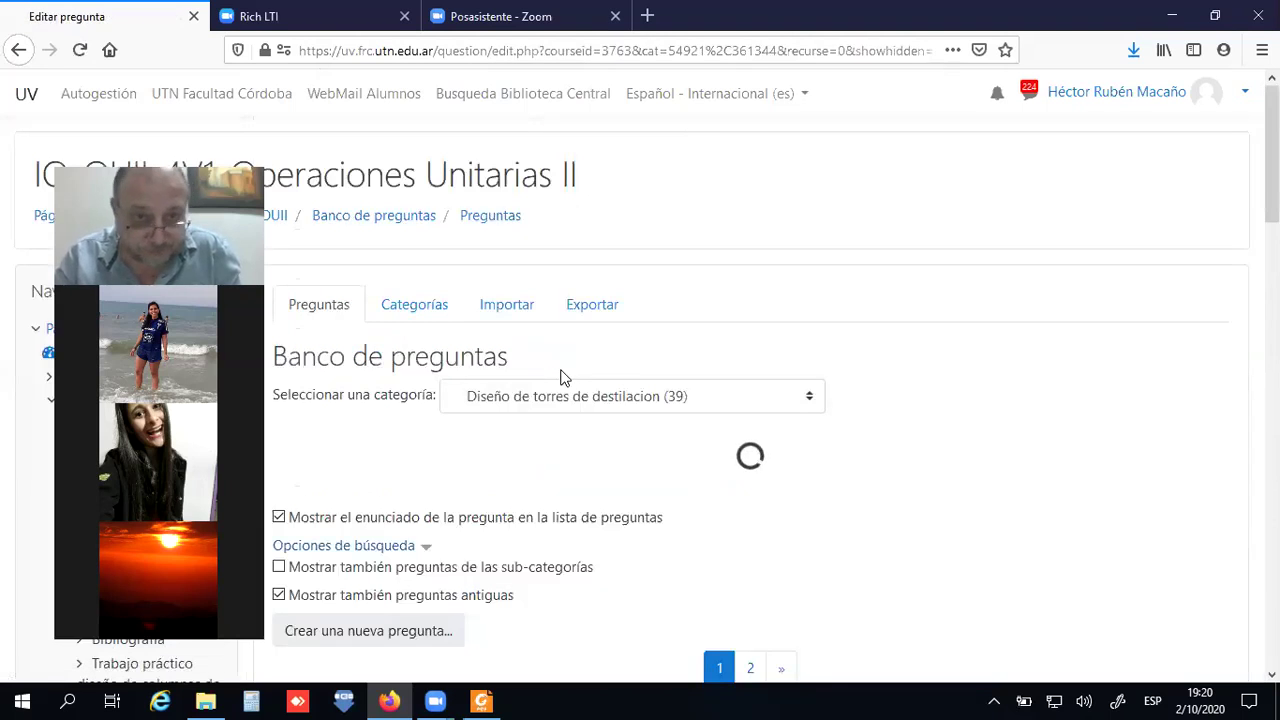
- Examine the questions on the first page of the "Diseño de torres de destilacion" category
scroll(566, 380, "down", 5)
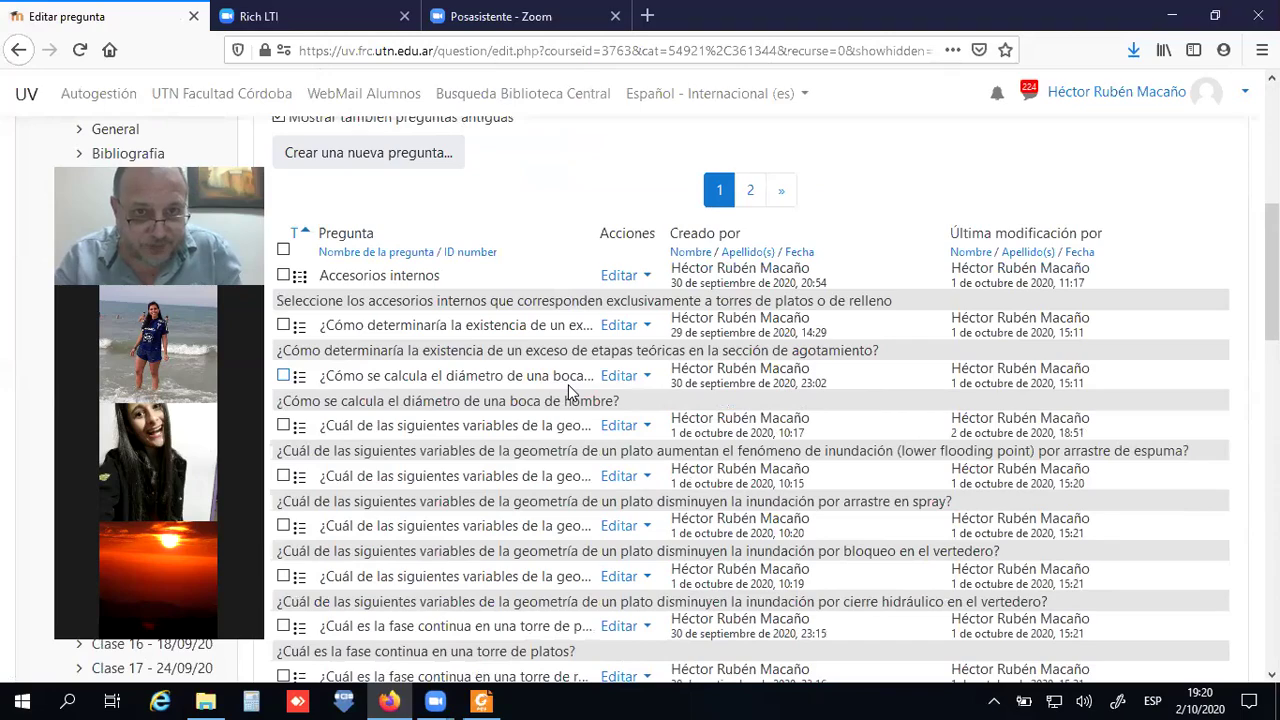
scroll(566, 428, "down", 1)
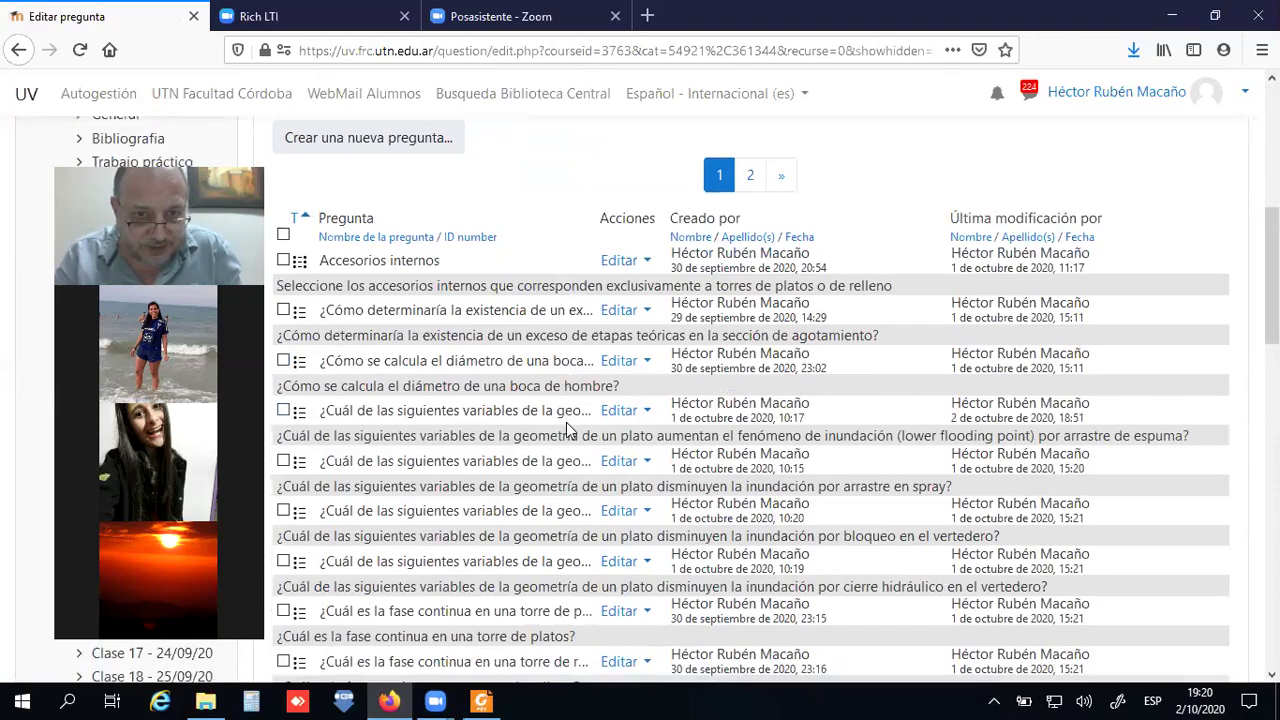
scroll(568, 428, "down", 4)
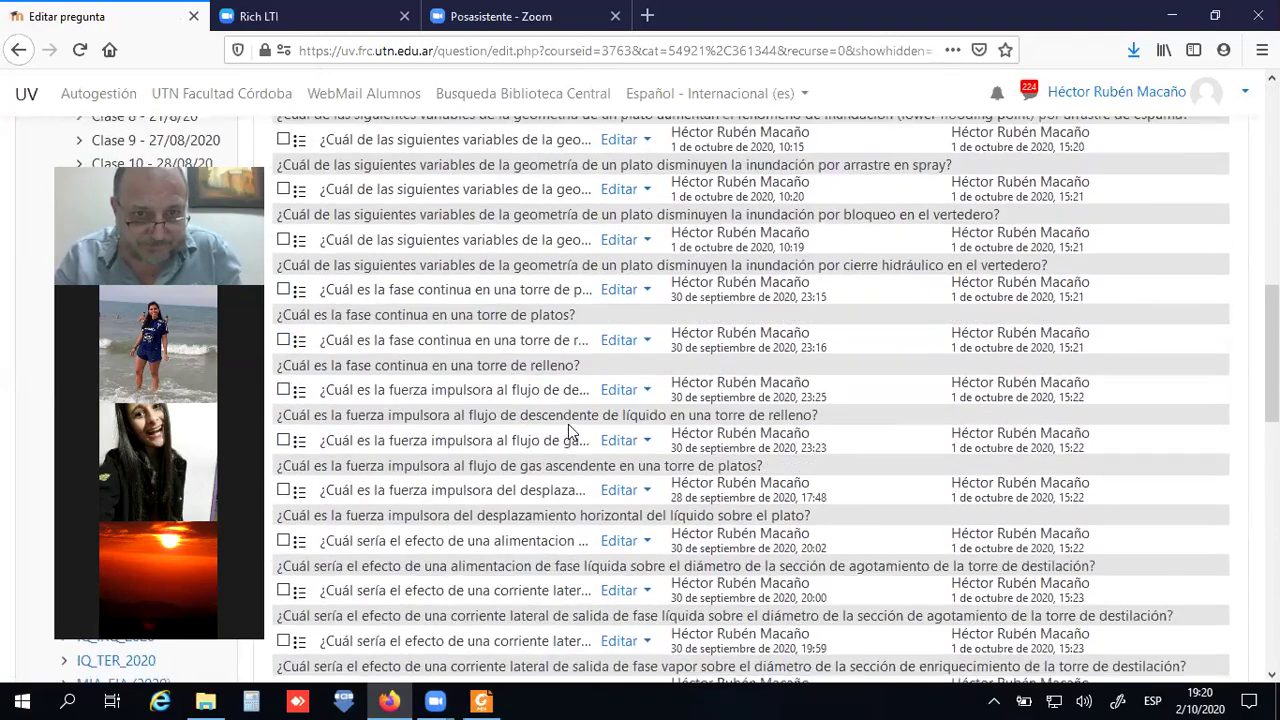
scroll(568, 430, "down", 1)
scroll(568, 420, "down", 3)
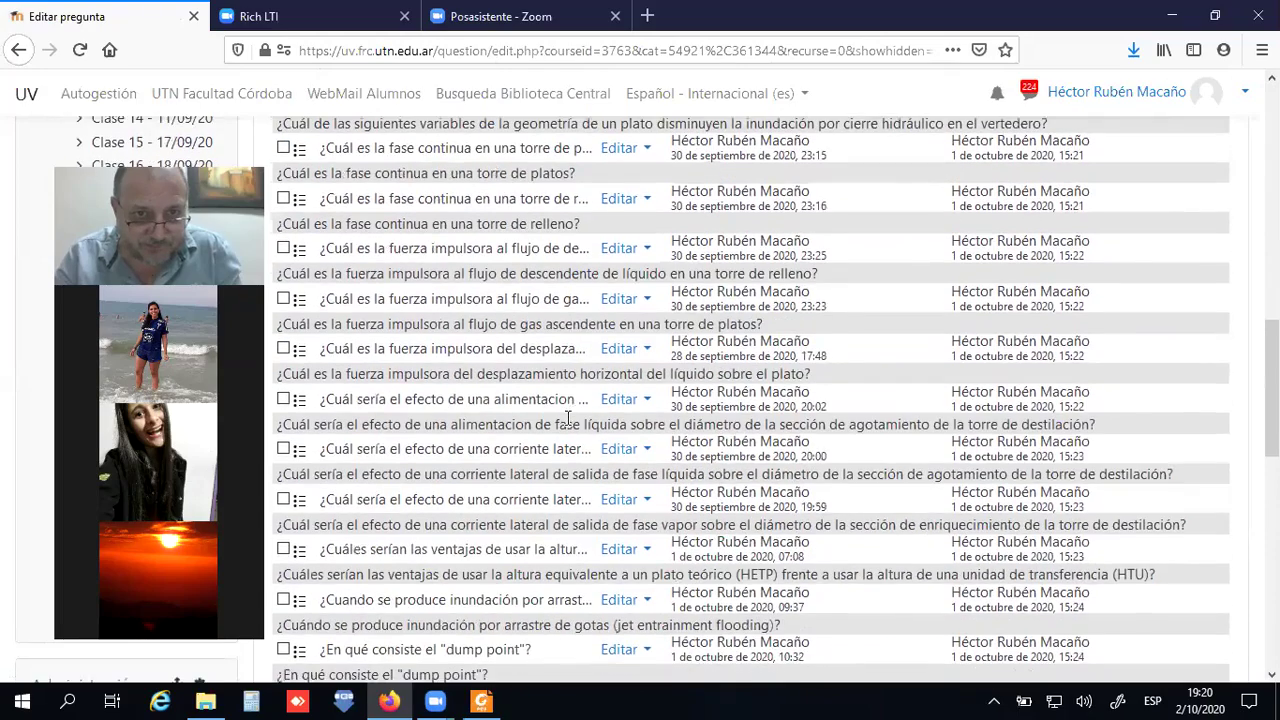
scroll(566, 425, "down", 2)
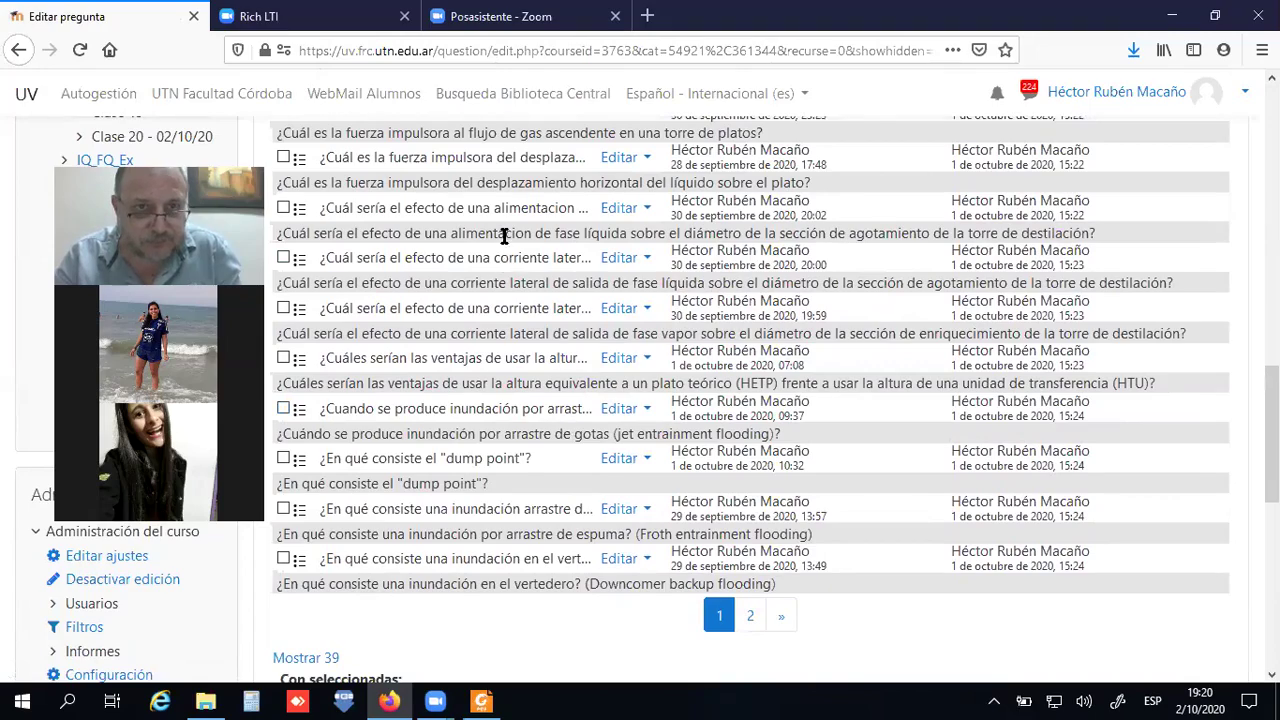
scroll(504, 236, "up", 7)
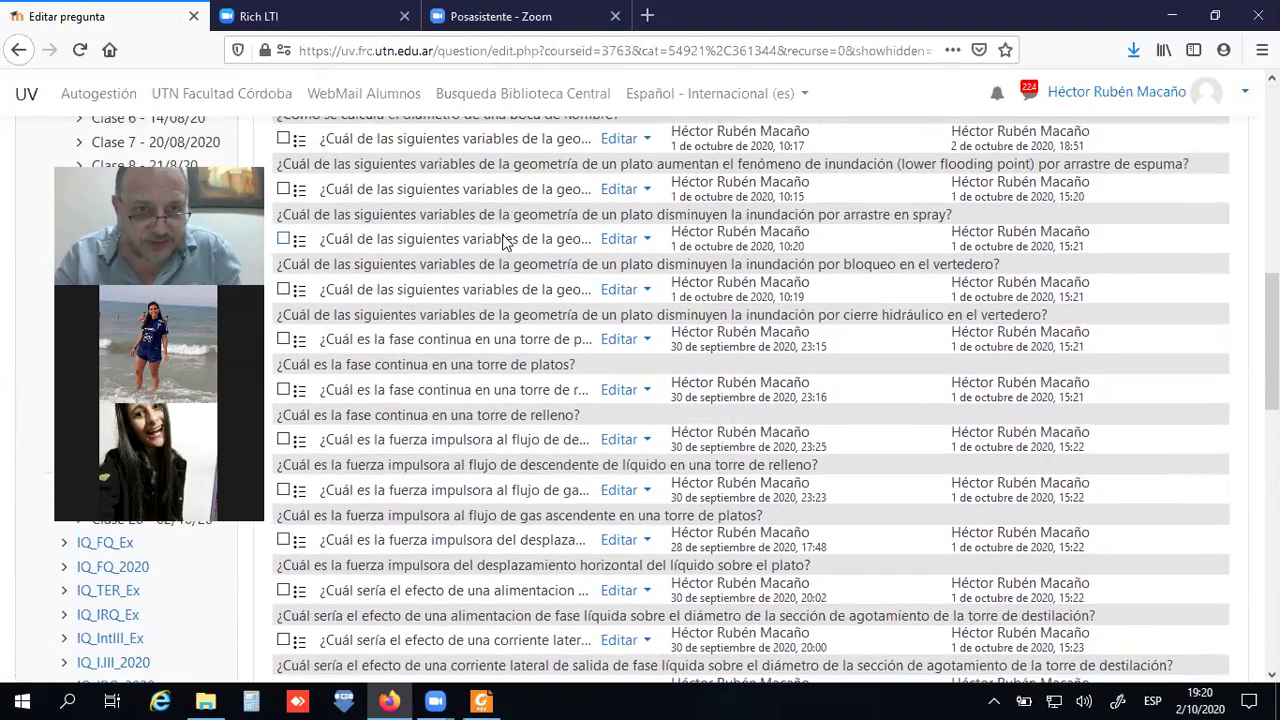
scroll(506, 265, "down", 10)
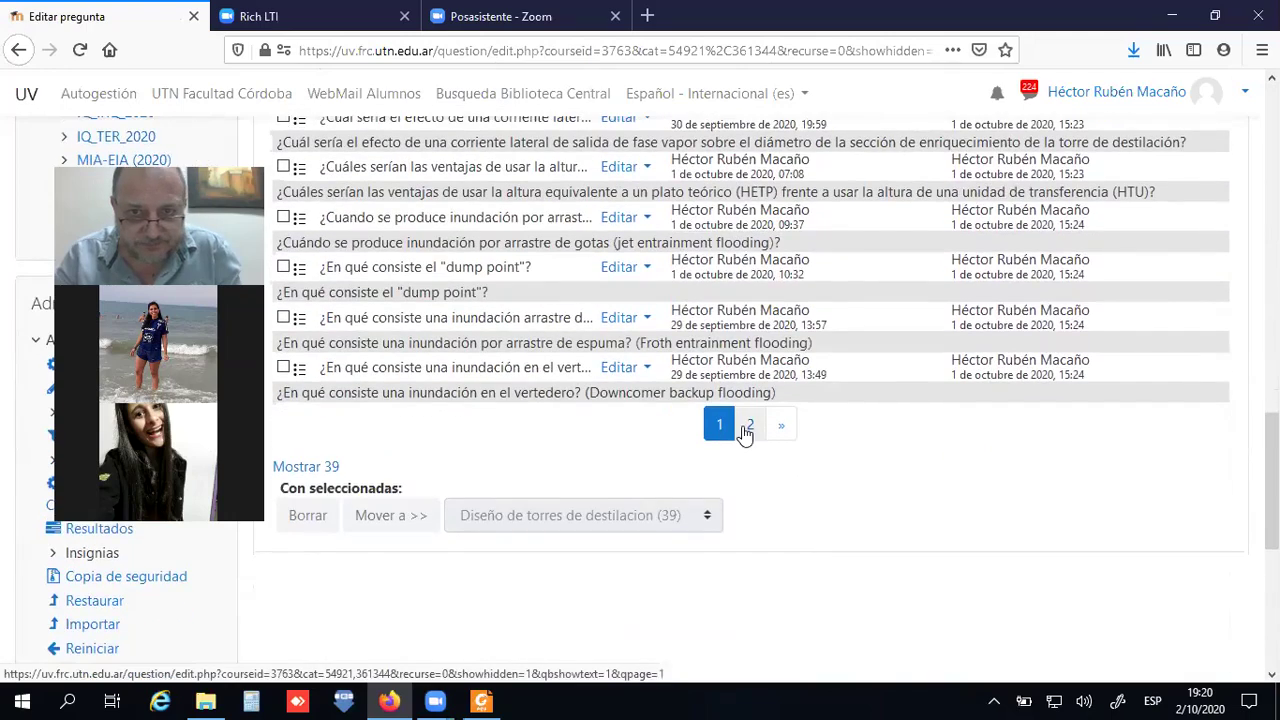
- Go to page 2 of the question list and open "Una empresa le solicita el diseño de una torre de destilación" for editing
left_click(748, 428)
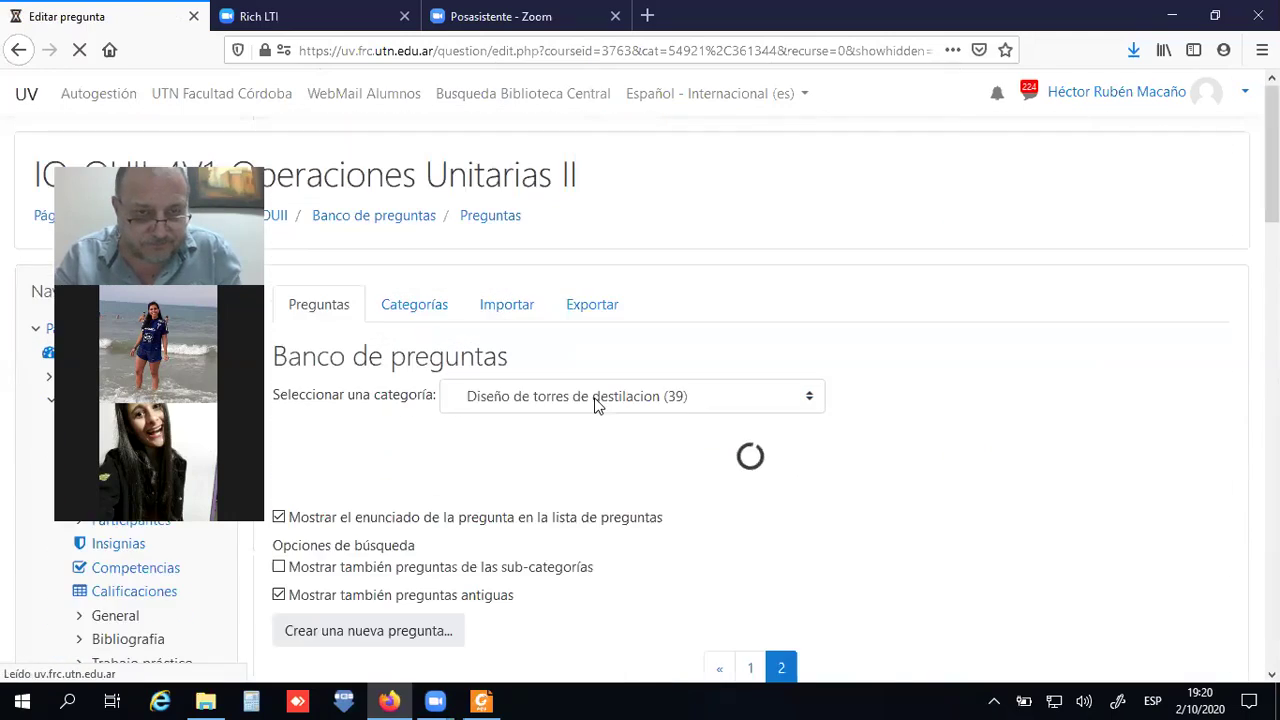
scroll(594, 410, "down", 8)
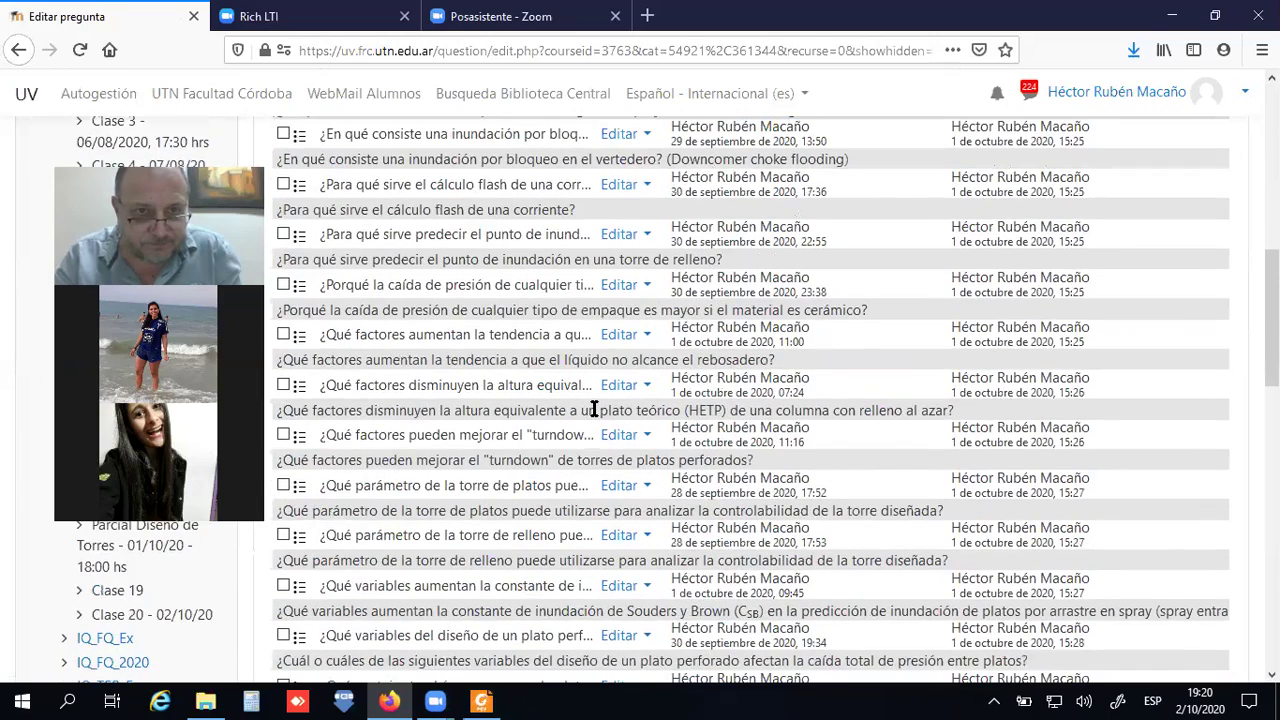
scroll(594, 410, "down", 2)
scroll(594, 410, "down", 2)
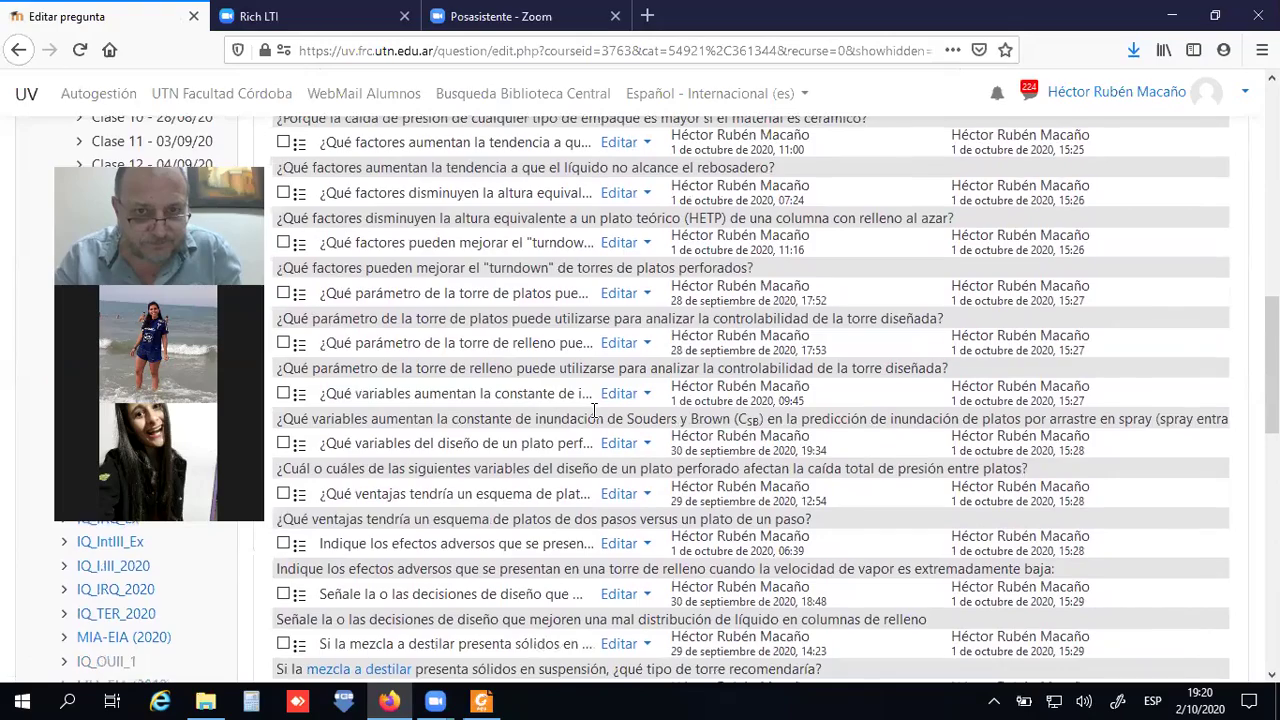
scroll(594, 412, "down", 2)
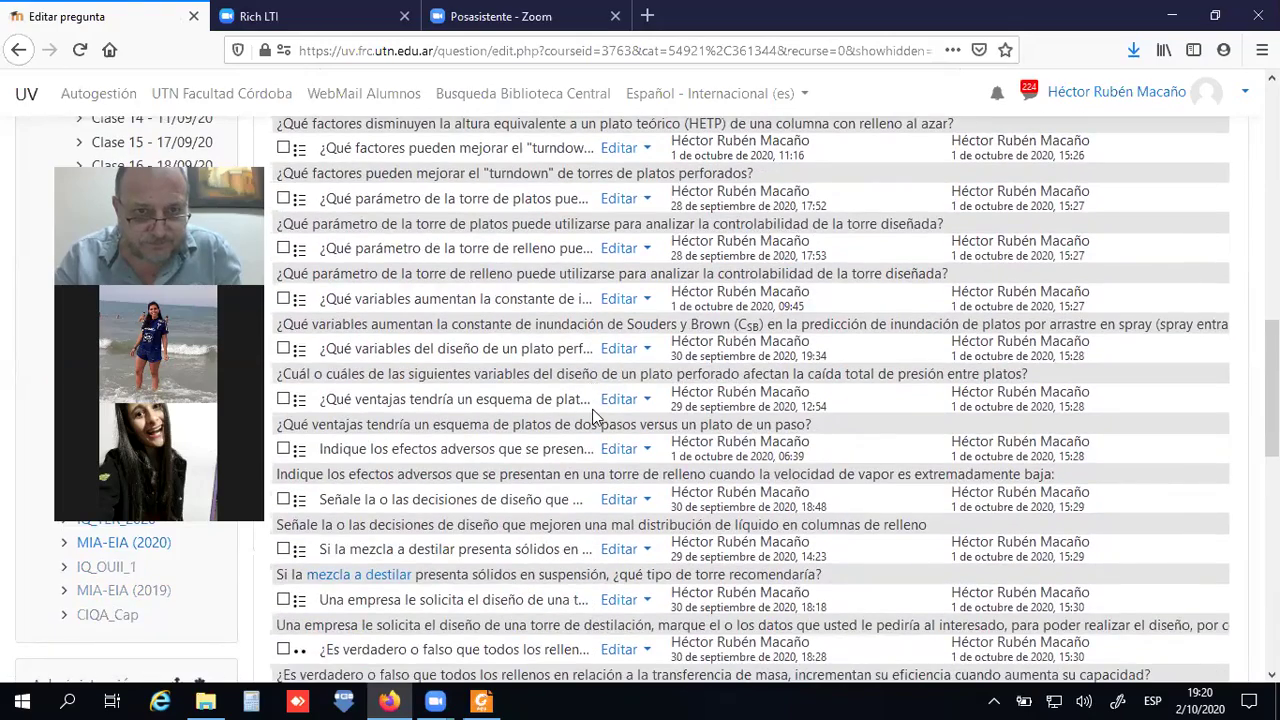
scroll(594, 414, "down", 2)
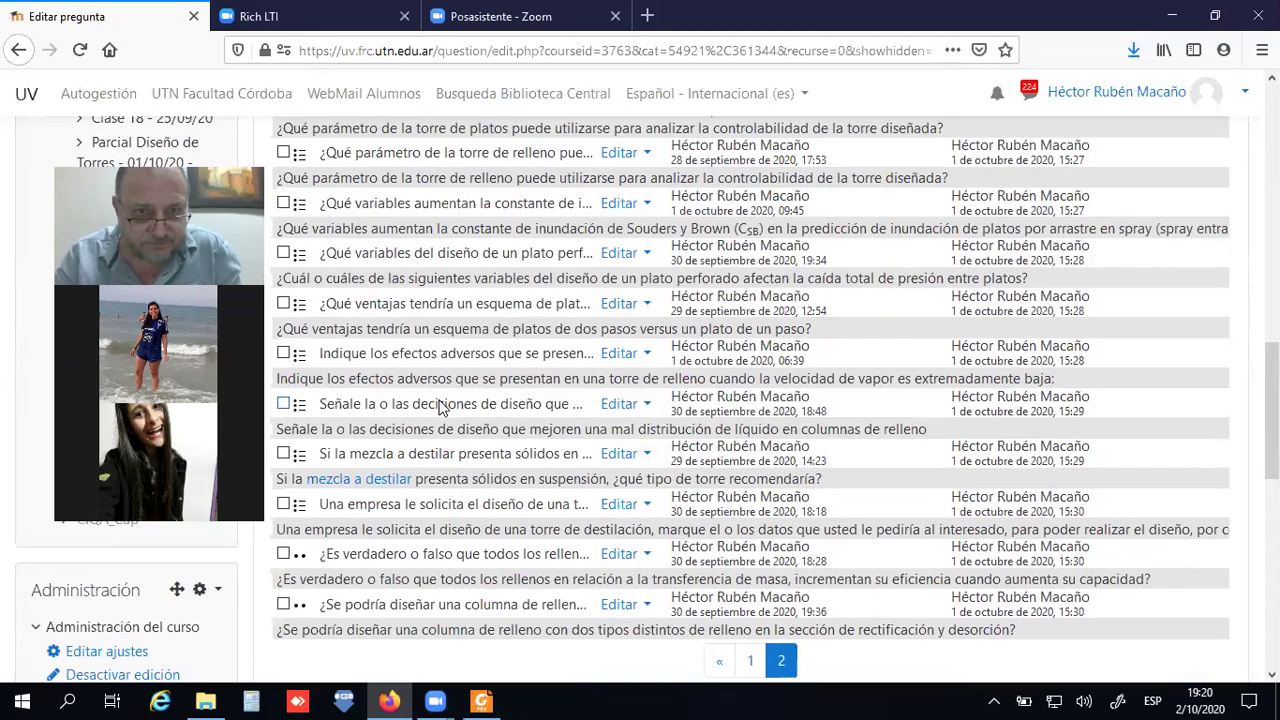
left_click(612, 505)
left_click(535, 538)
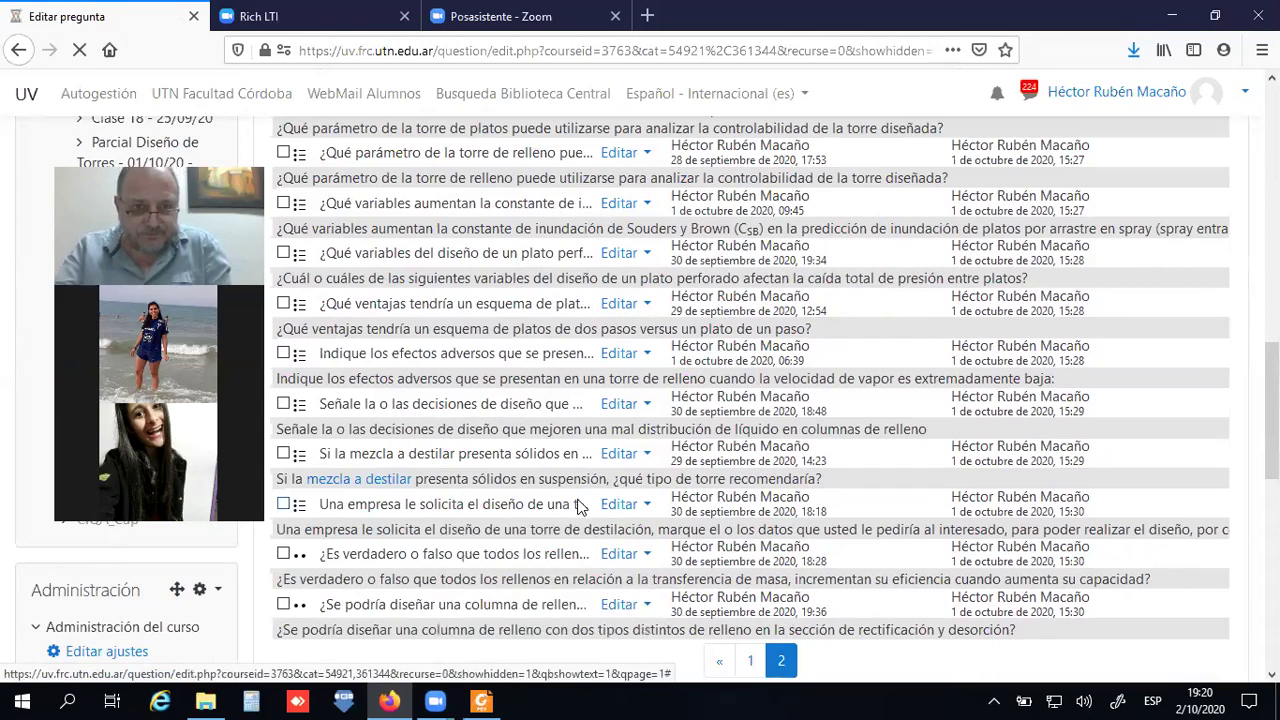
- Examine the question's answer settings and the grade of each choice through Elección 9, letting the slow page keep loading
scroll(553, 484, "down", 4)
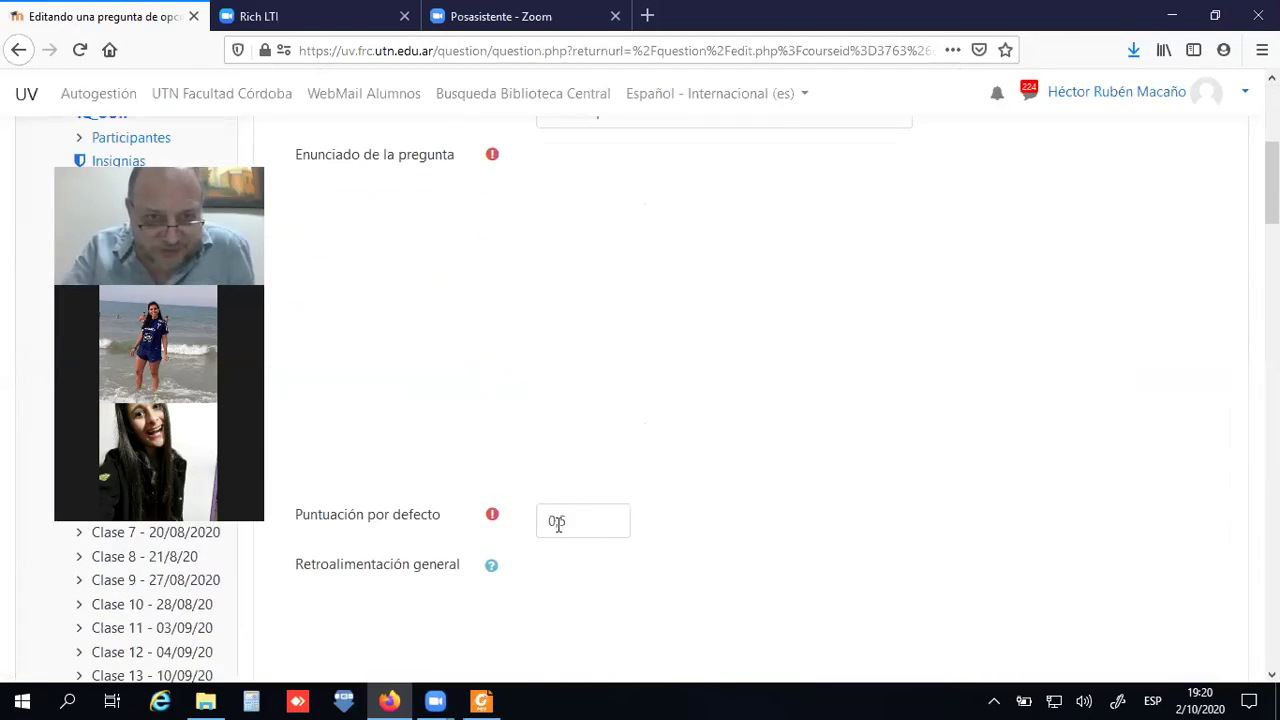
scroll(525, 515, "down", 7)
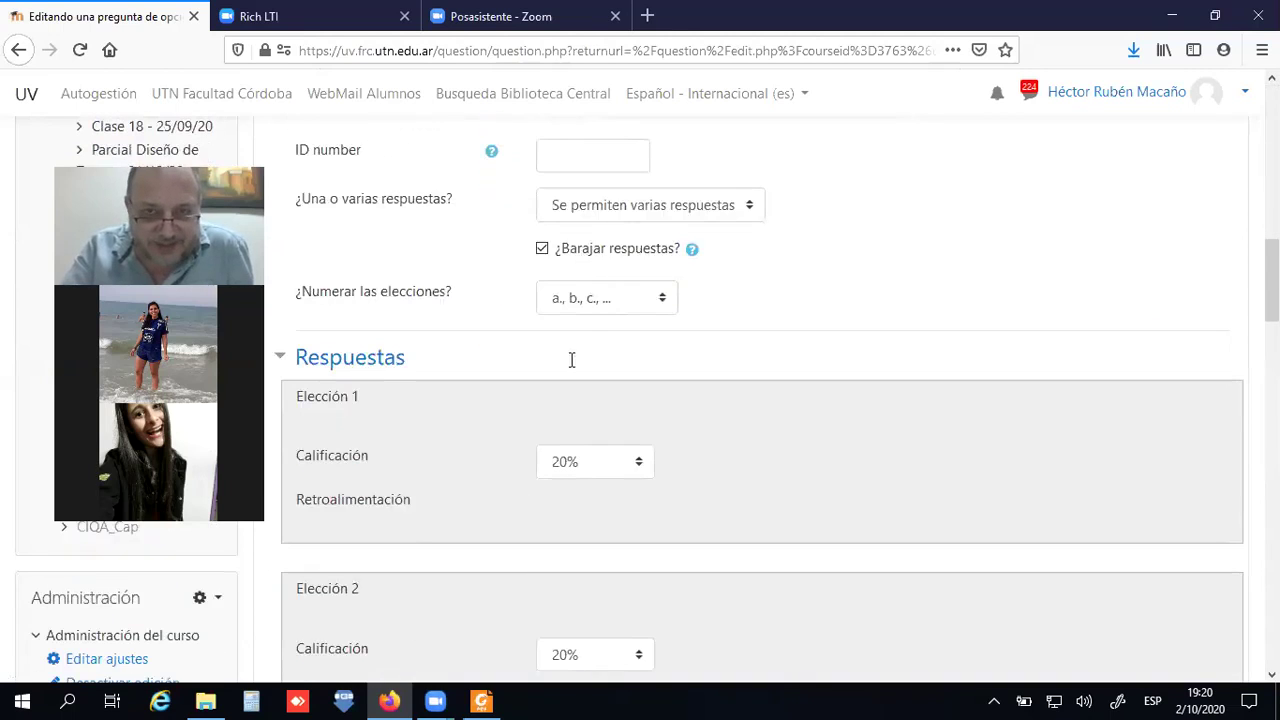
scroll(534, 445, "down", 3)
scroll(537, 445, "up", 2)
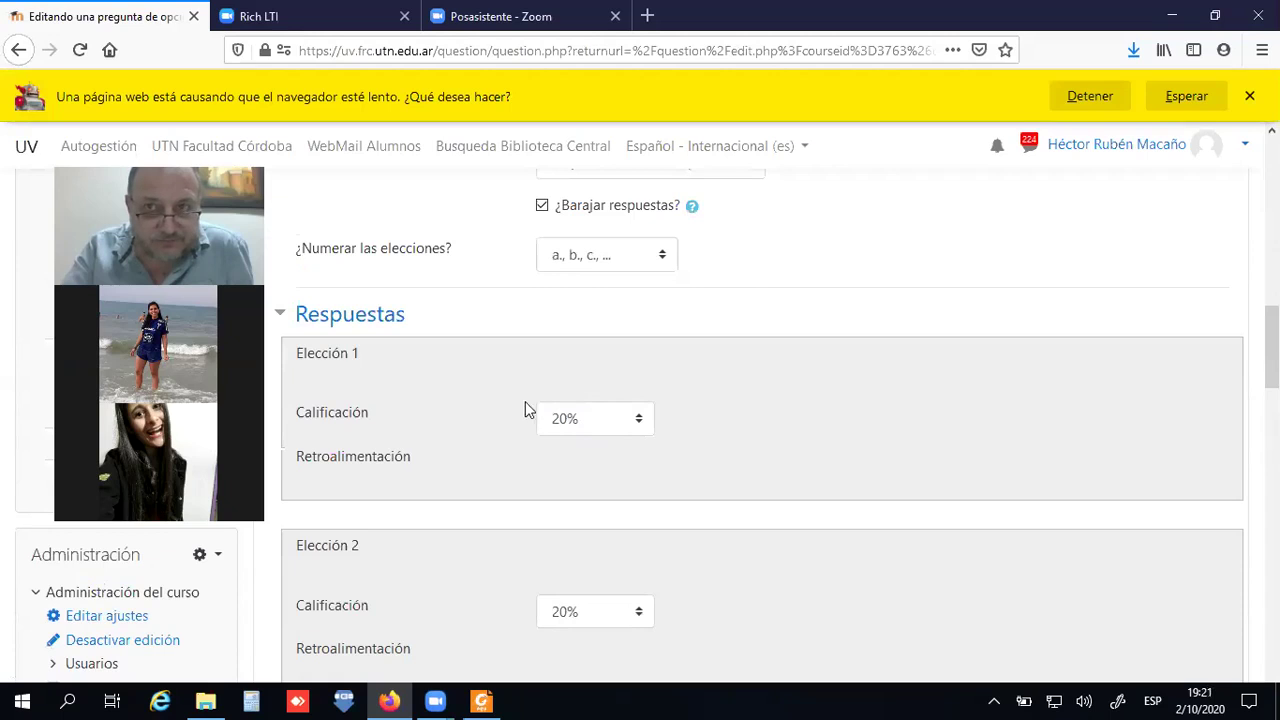
left_click(1195, 98)
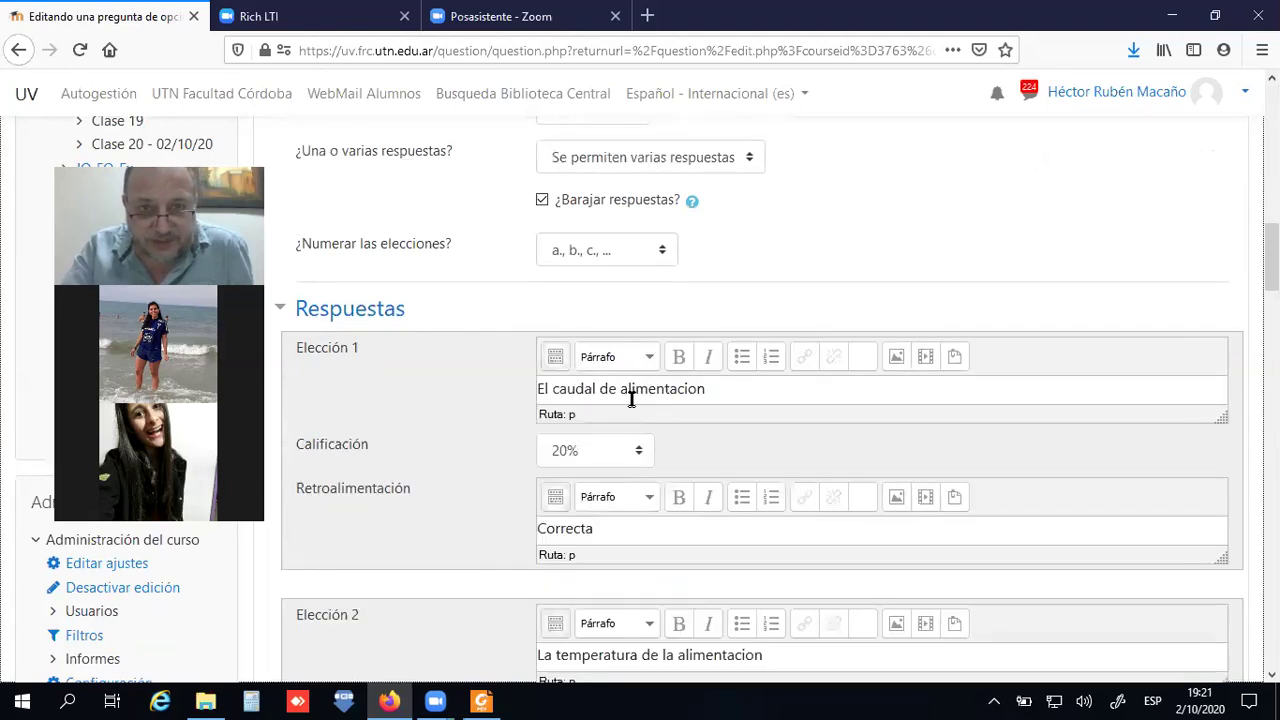
scroll(662, 418, "down", 2)
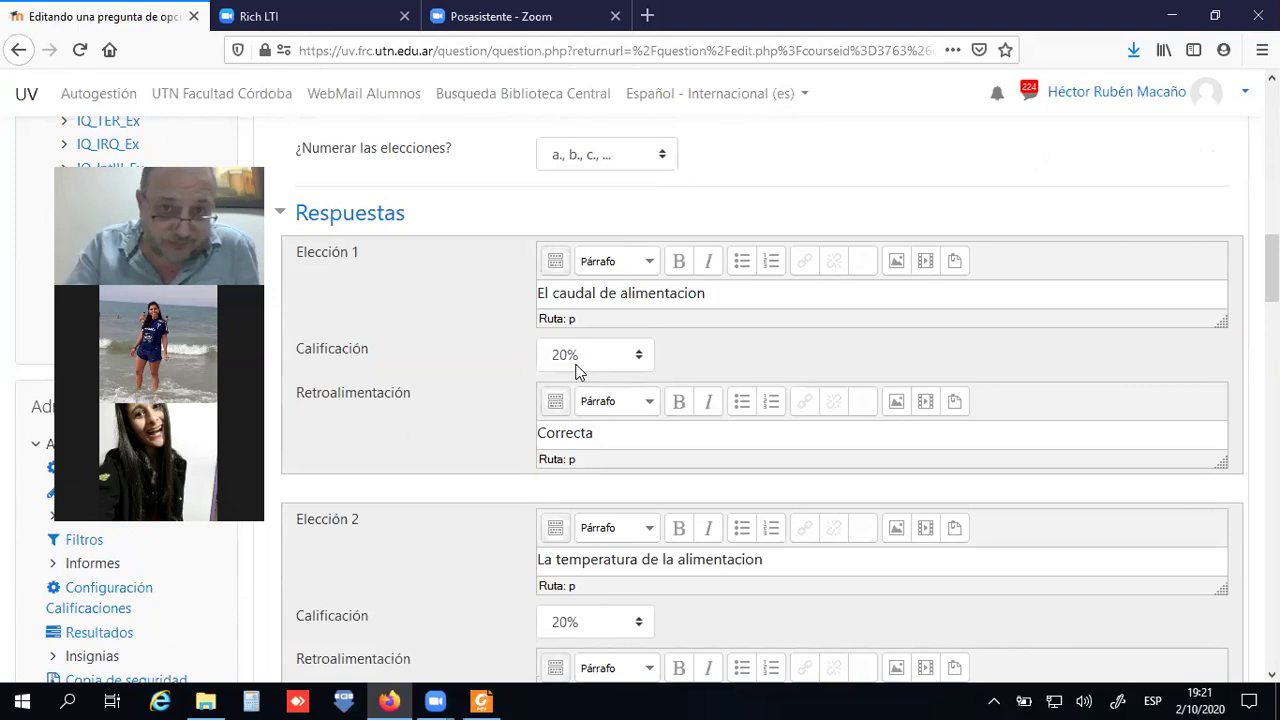
scroll(600, 405, "down", 3)
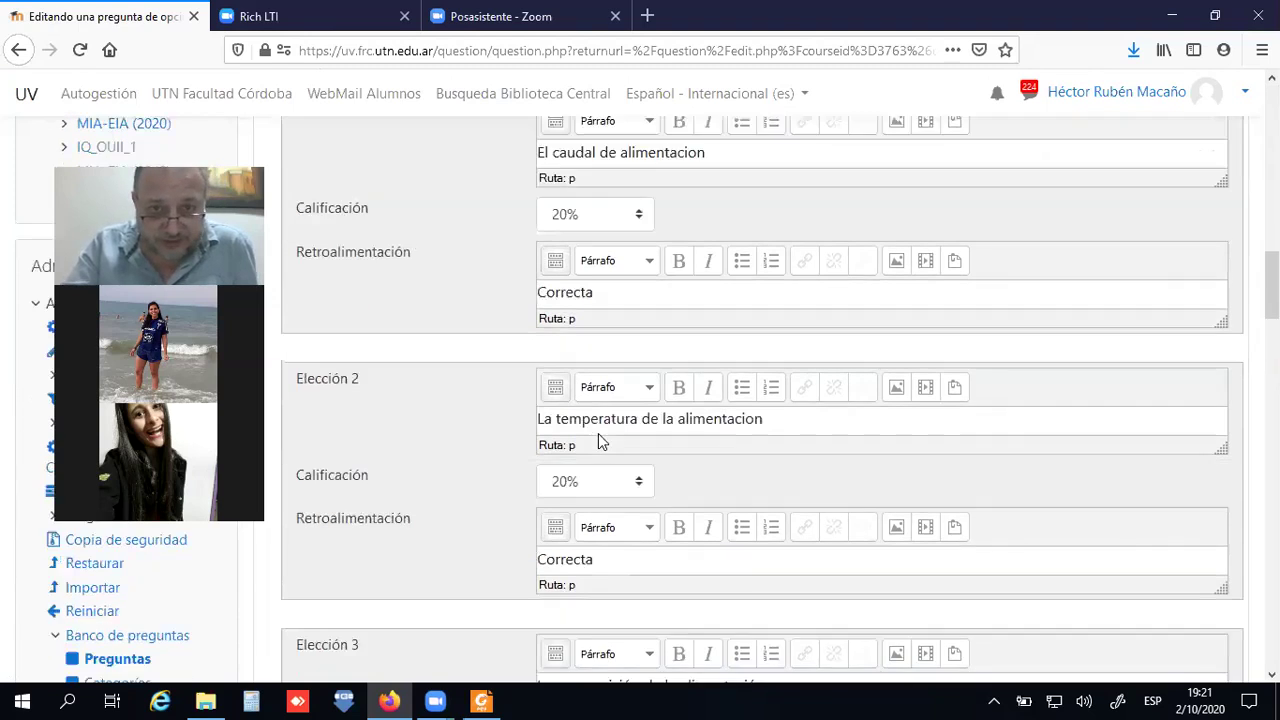
scroll(600, 443, "down", 1)
scroll(628, 455, "down", 3)
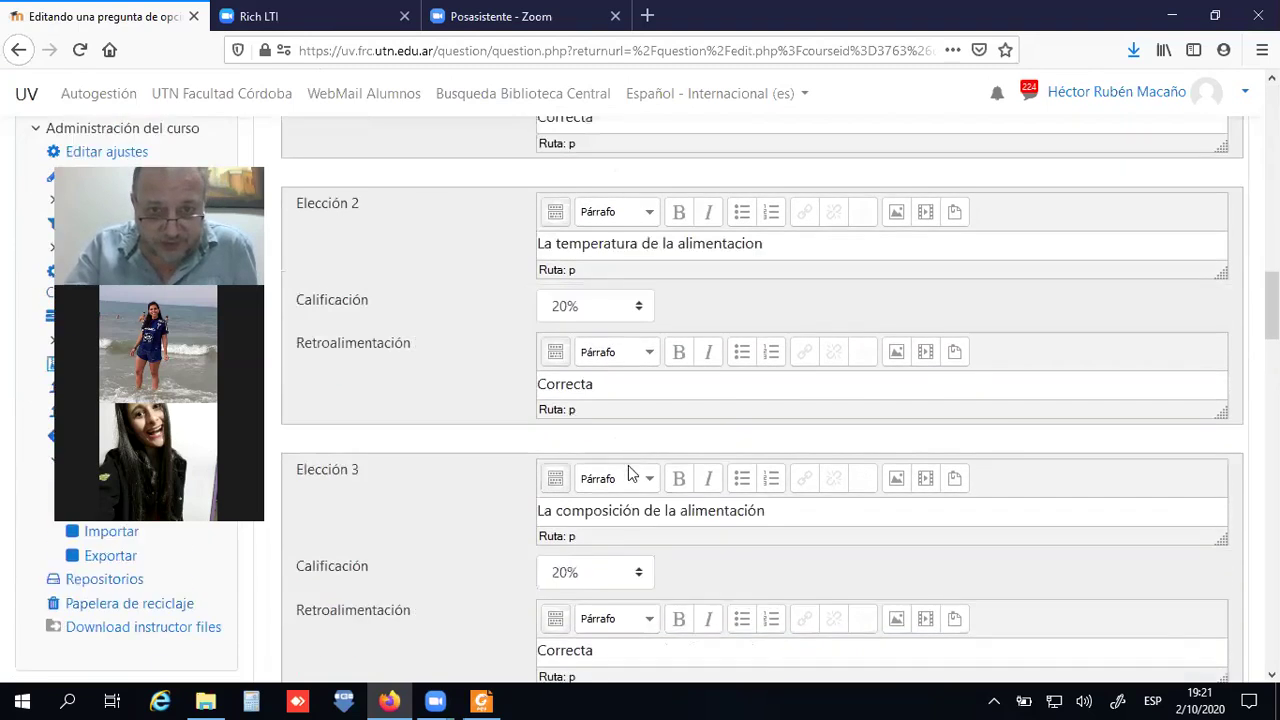
scroll(630, 470, "down", 1)
scroll(632, 480, "down", 6)
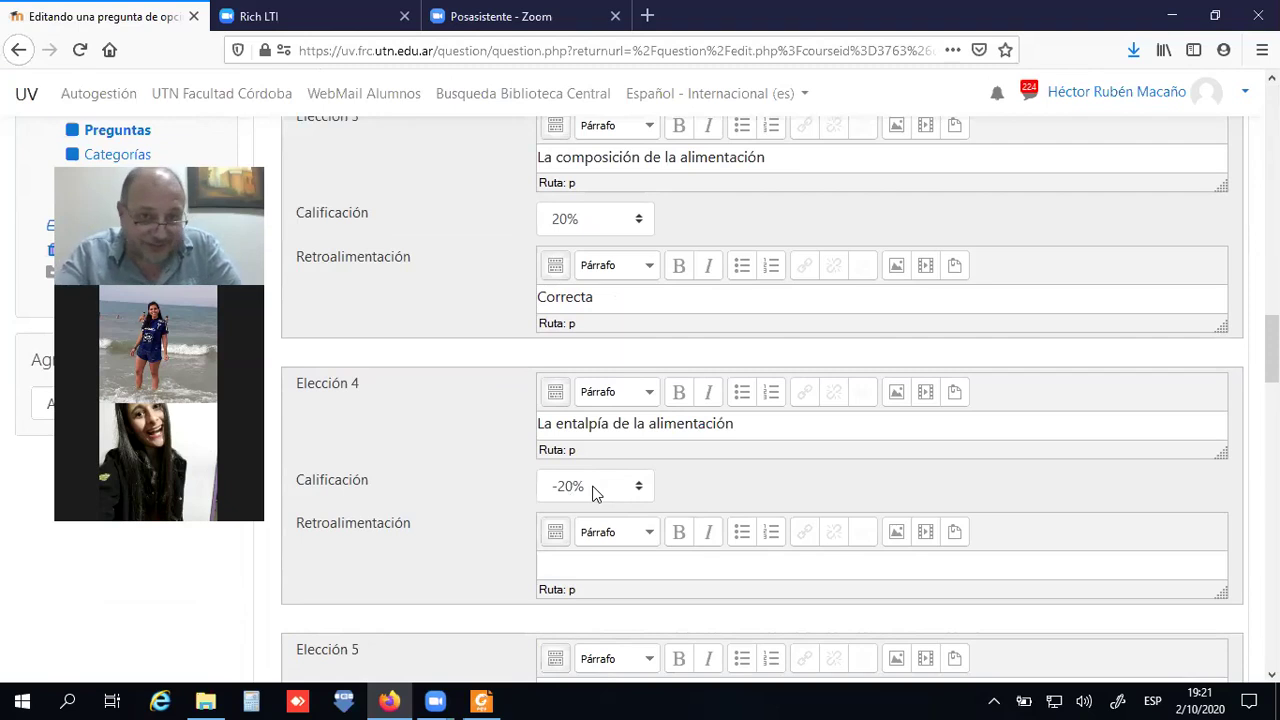
scroll(592, 490, "down", 5)
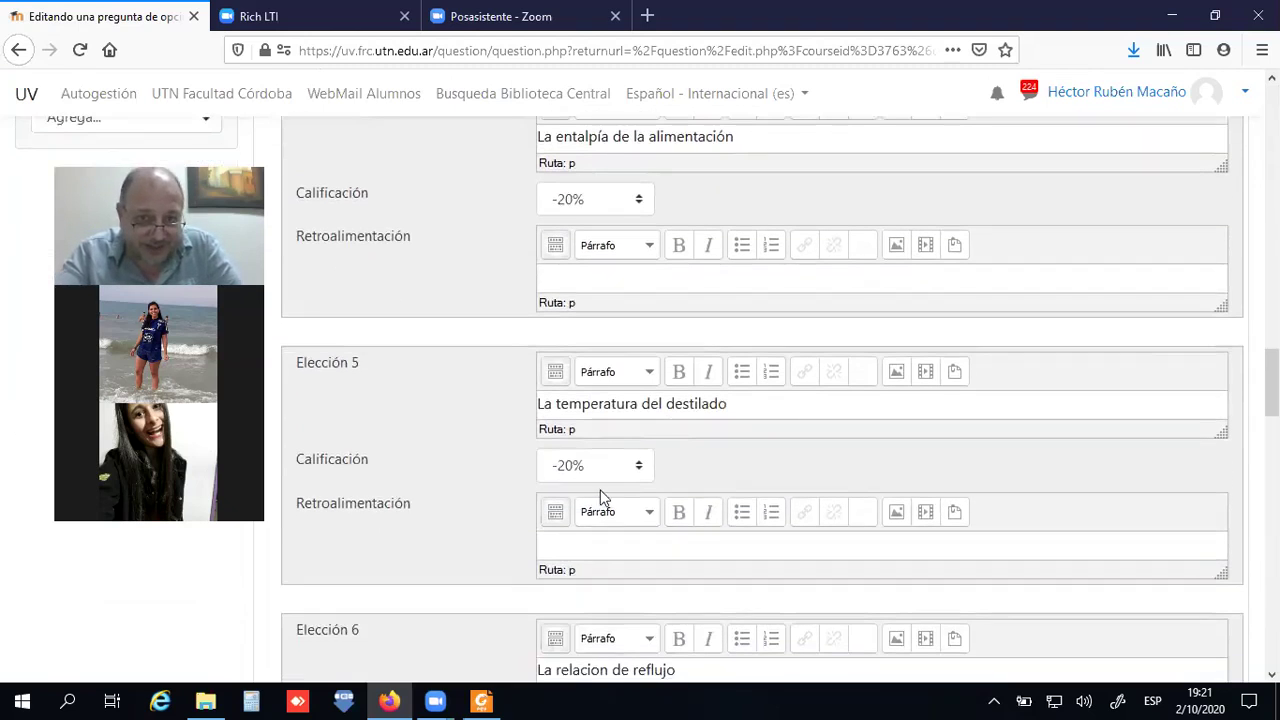
scroll(594, 485, "down", 5)
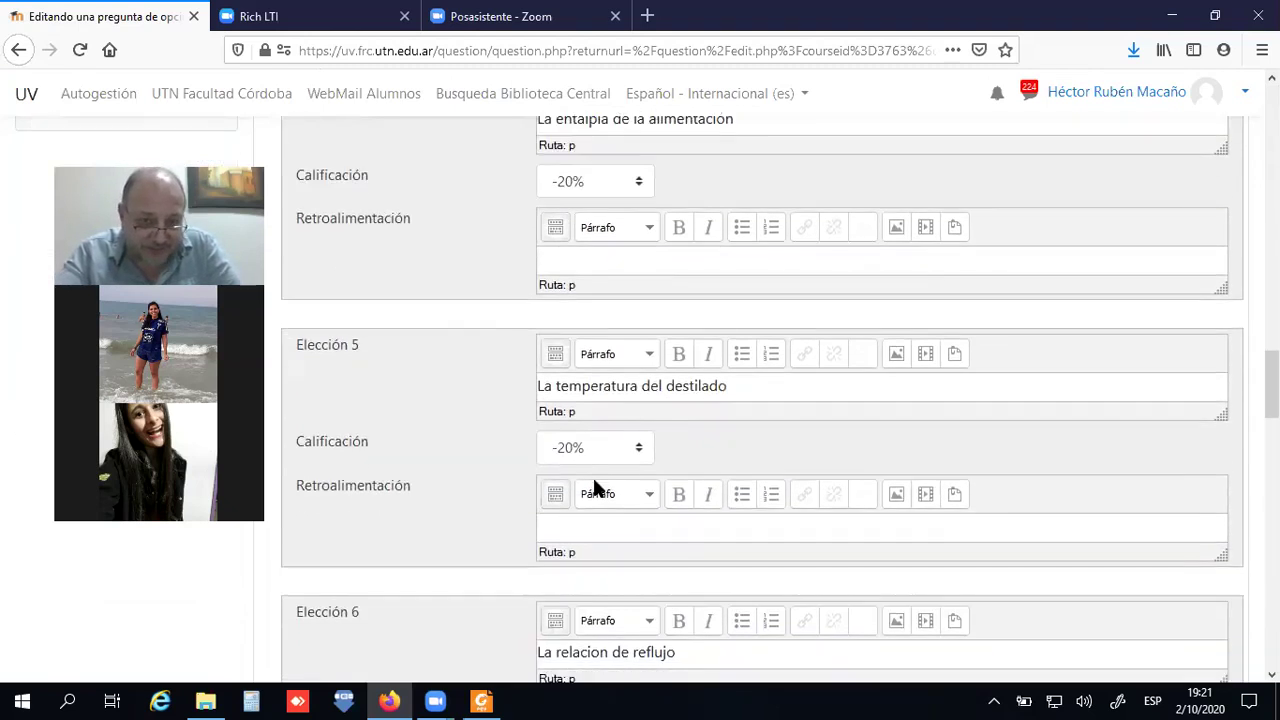
scroll(598, 455, "down", 5)
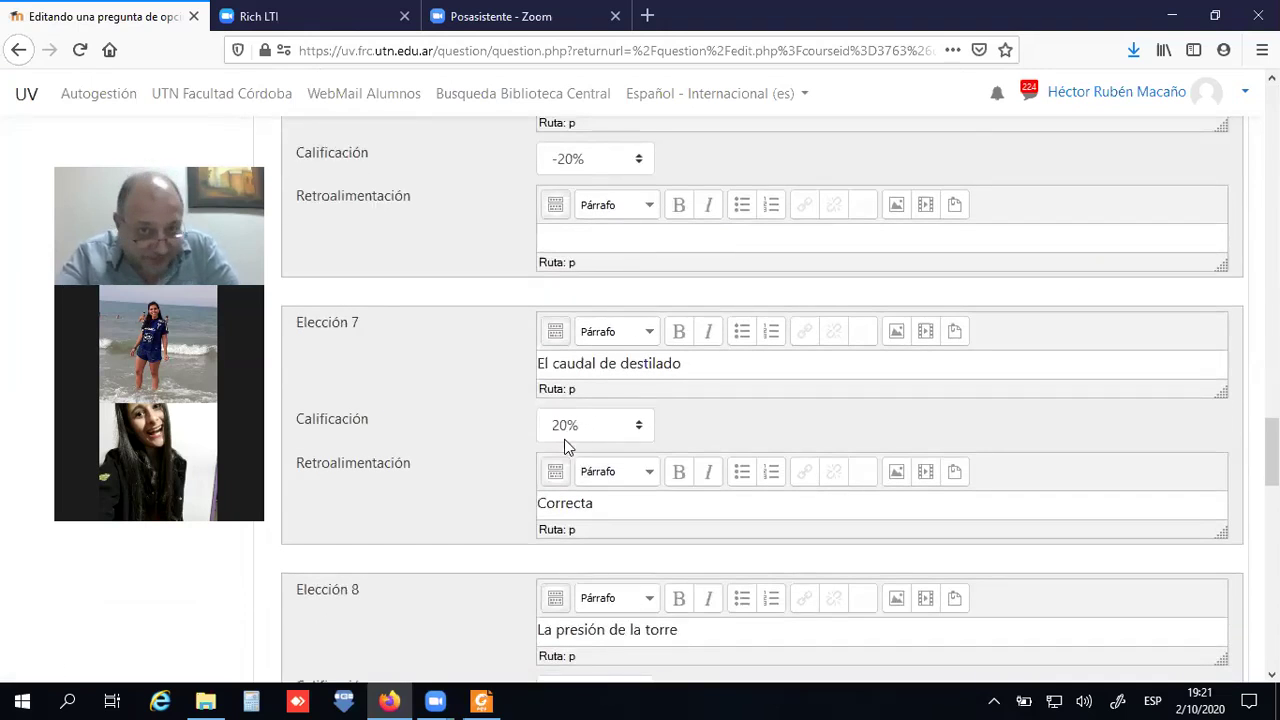
scroll(566, 450, "down", 5)
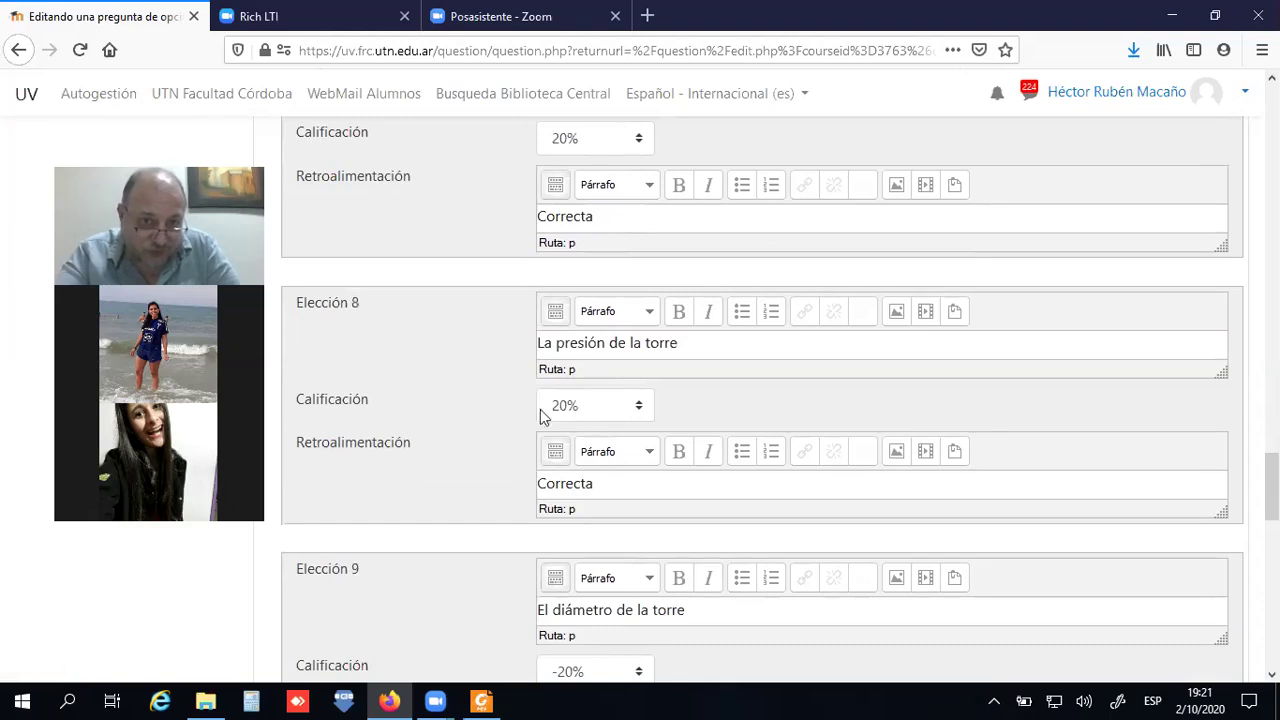
scroll(591, 400, "down", 5)
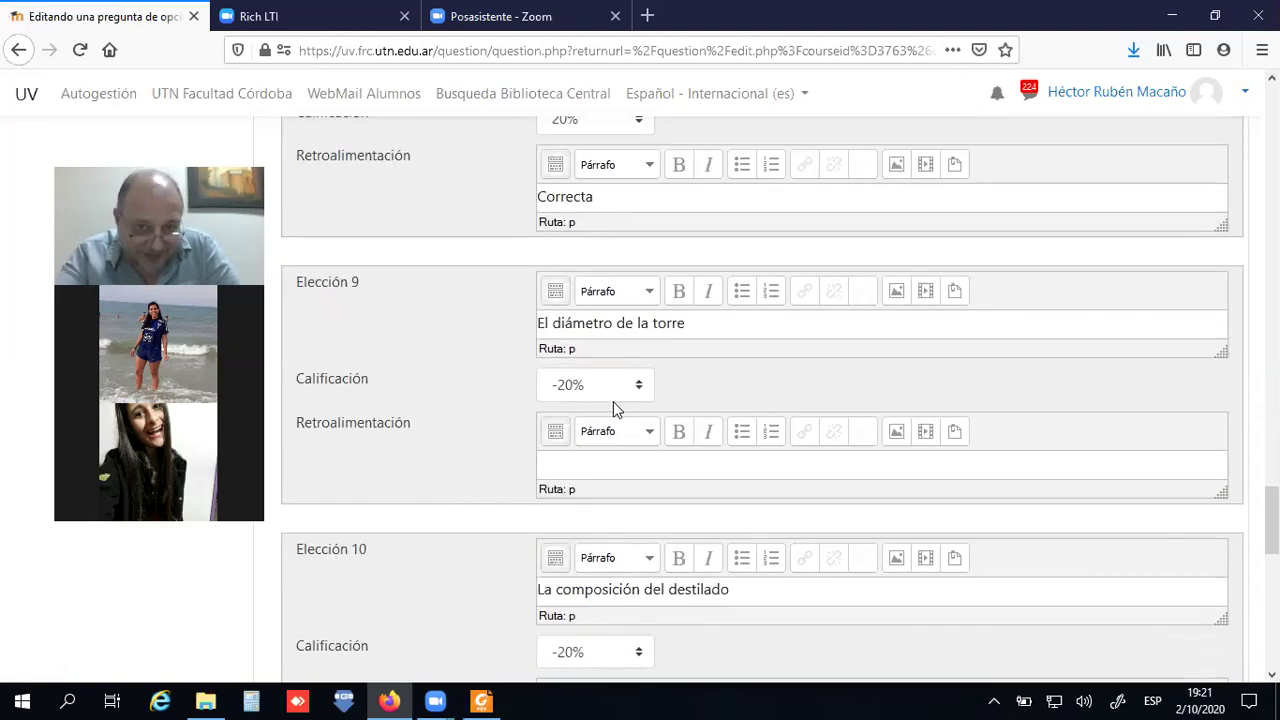
- Set the grade of Elección 11, "La composición del residuo", to -20%
scroll(605, 440, "down", 5)
scroll(594, 508, "down", 3)
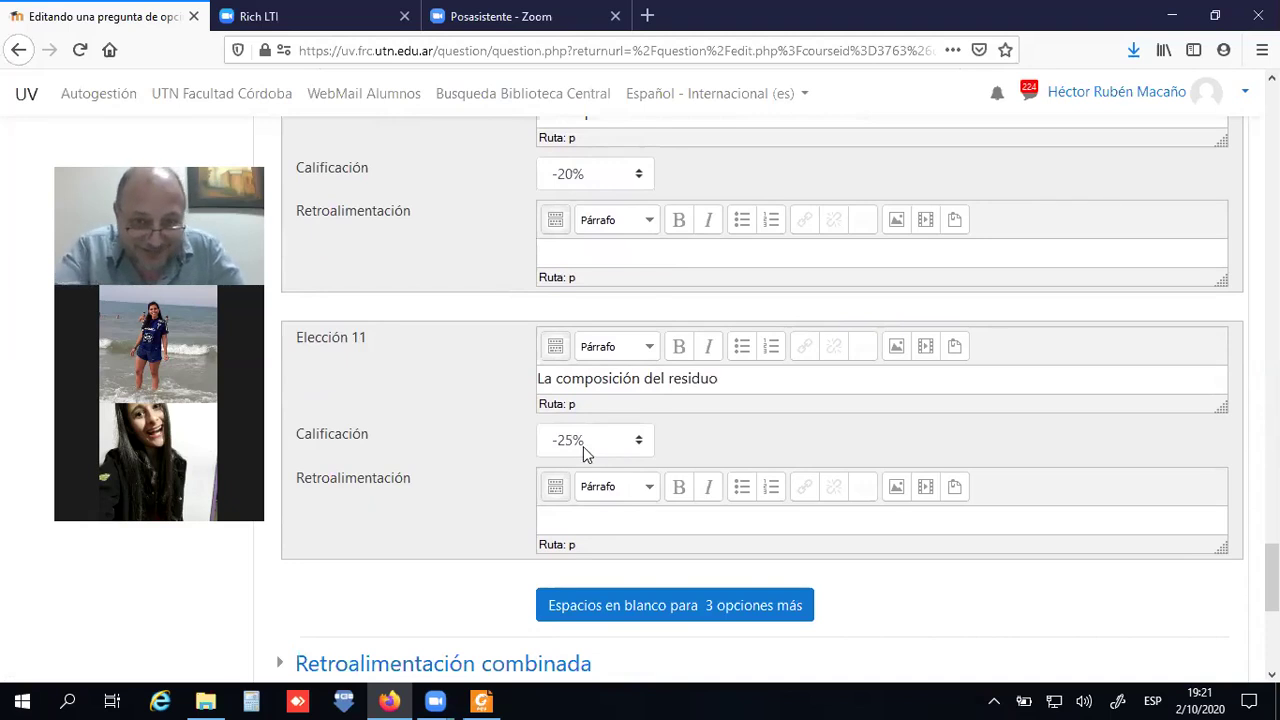
left_click(583, 446)
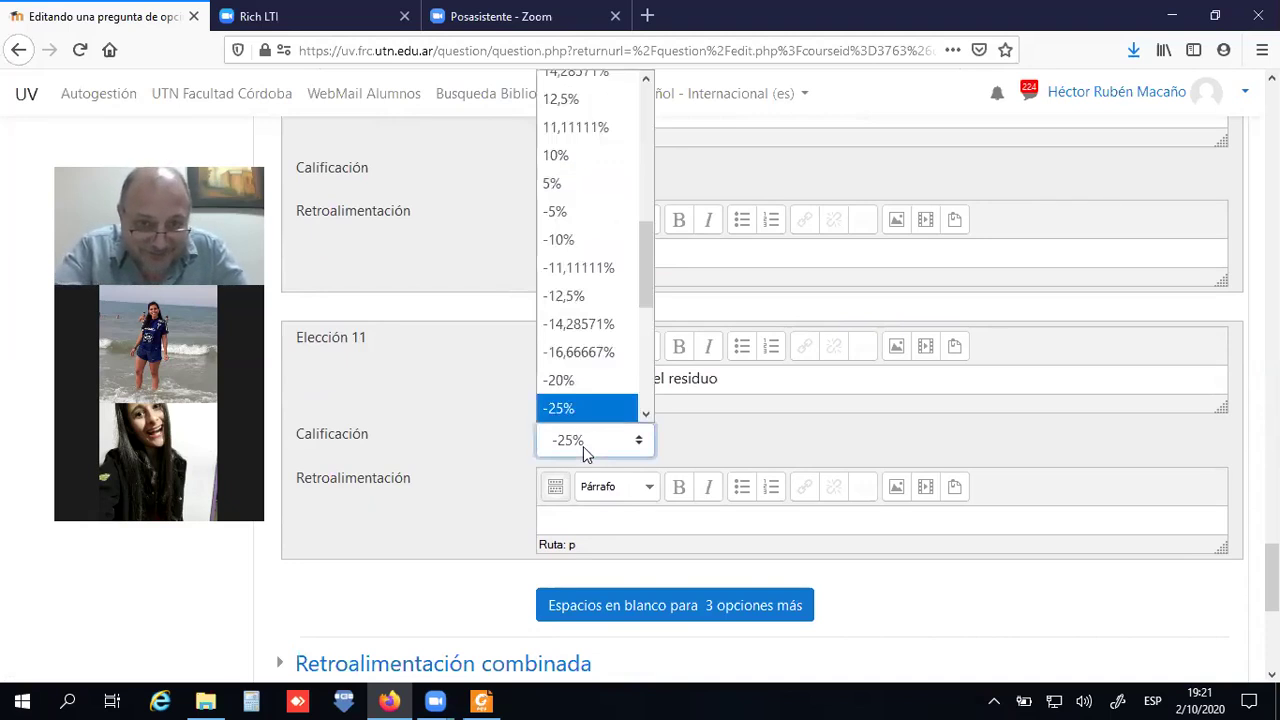
left_click(577, 370)
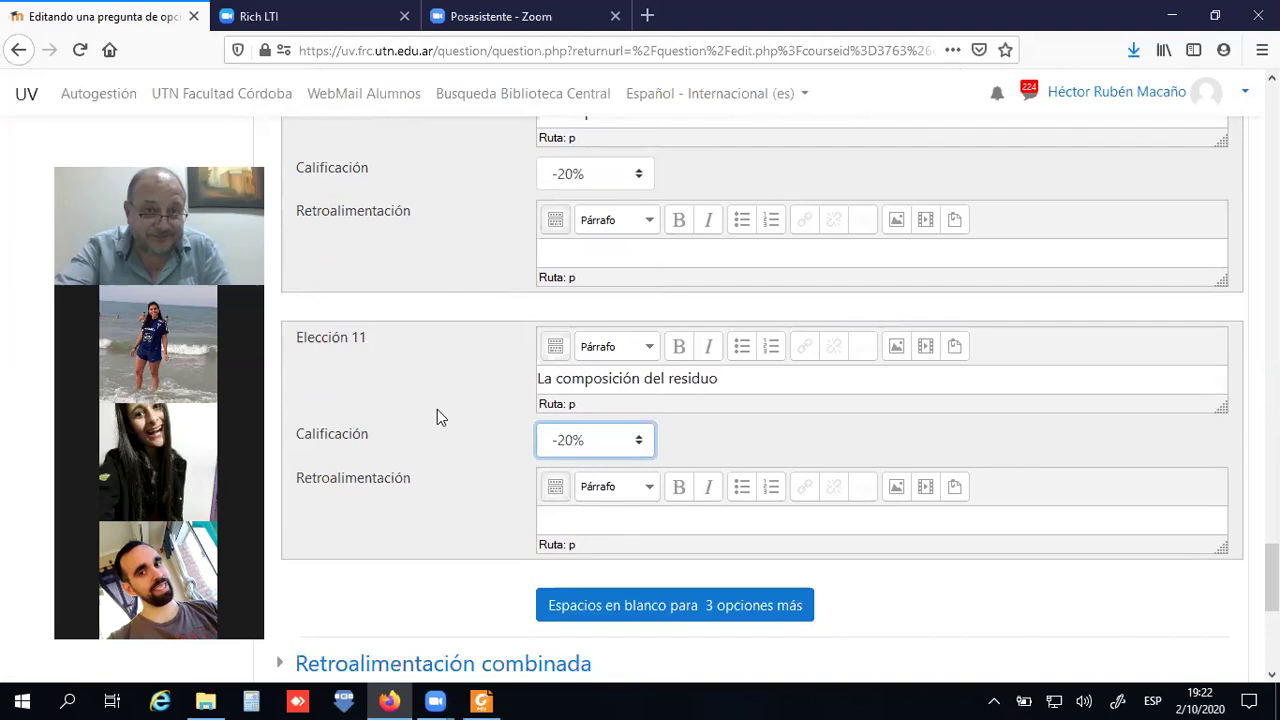
- Review the grades and feedback of the question's choices from Elección 11 back up to Elección 1
scroll(437, 409, "up", 5)
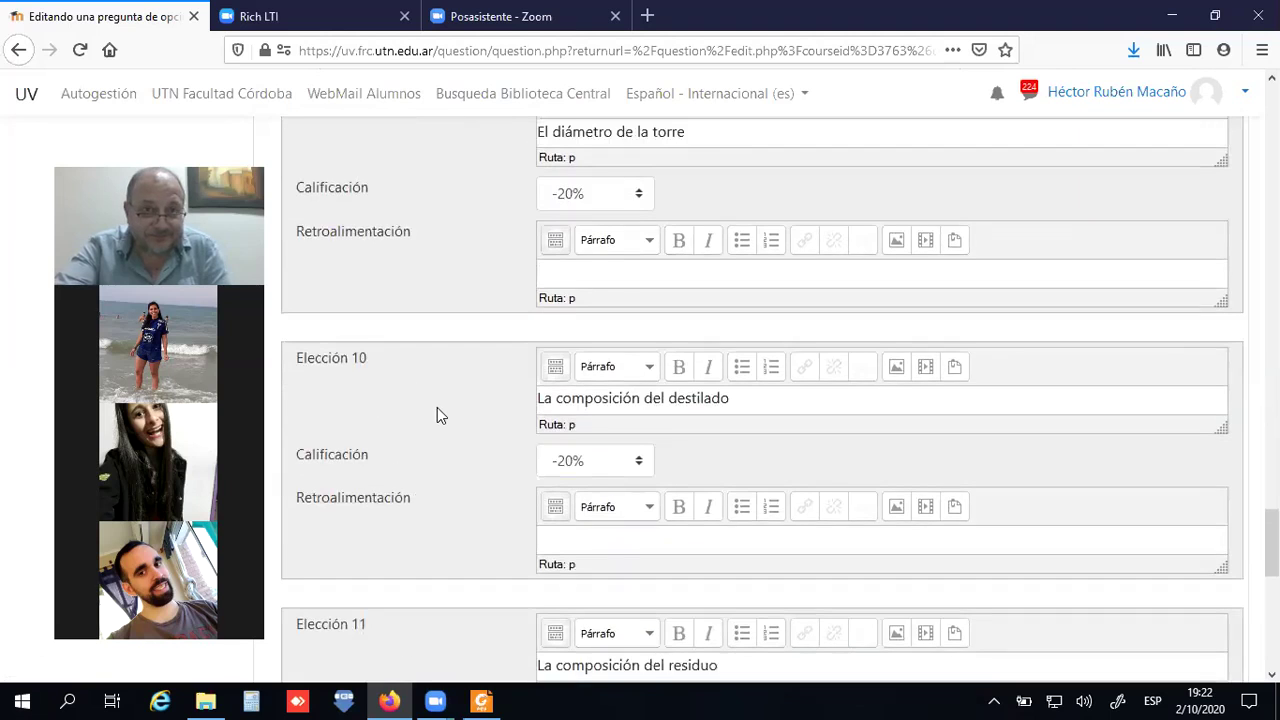
scroll(437, 409, "up", 6)
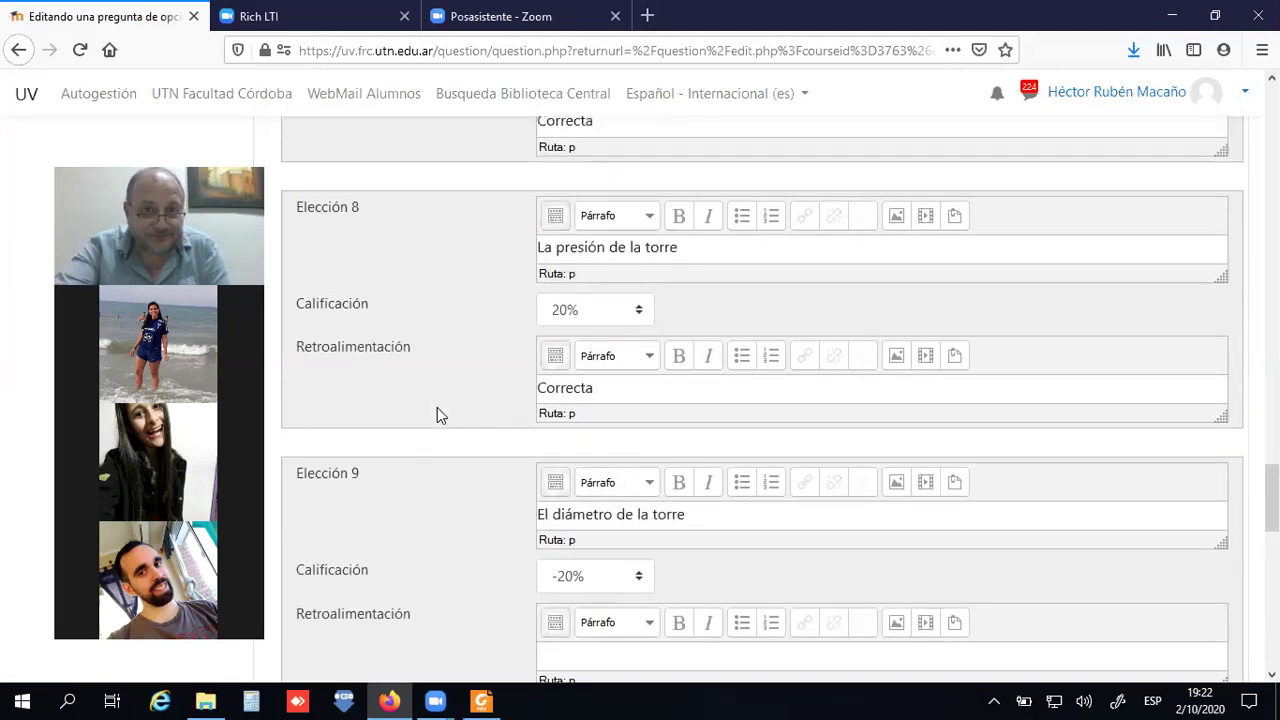
scroll(437, 407, "up", 6)
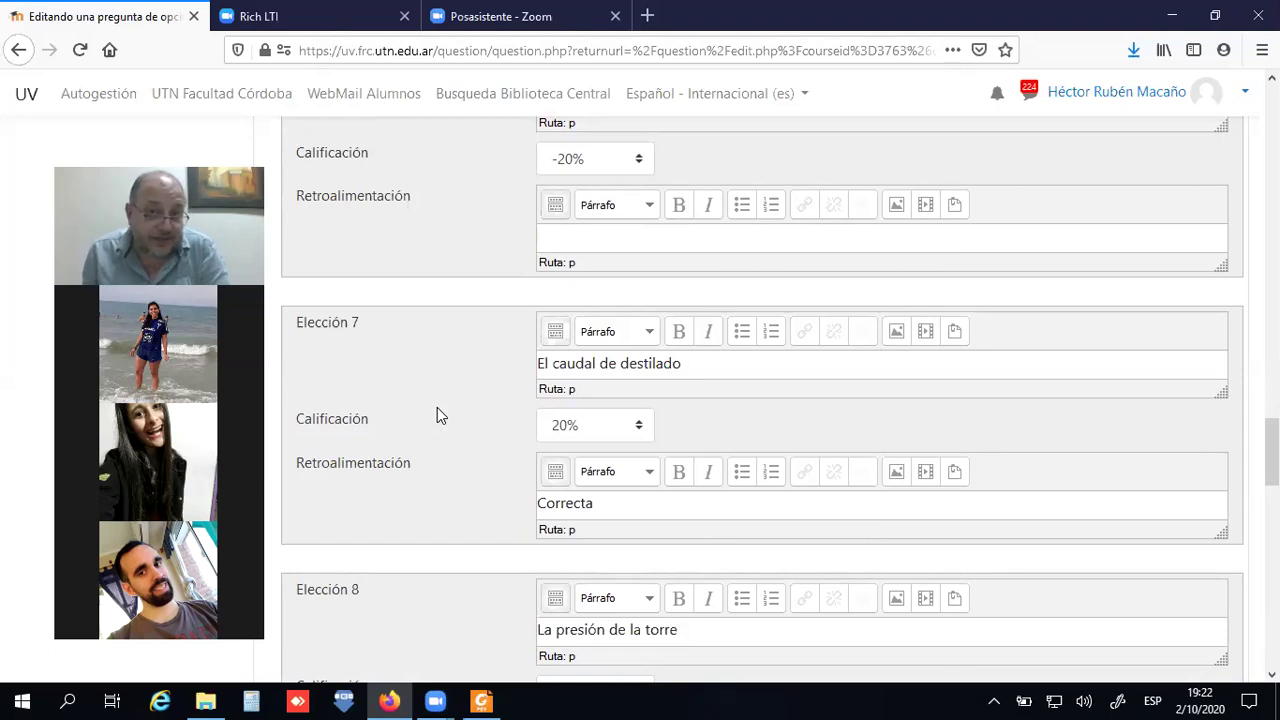
scroll(437, 415, "up", 3)
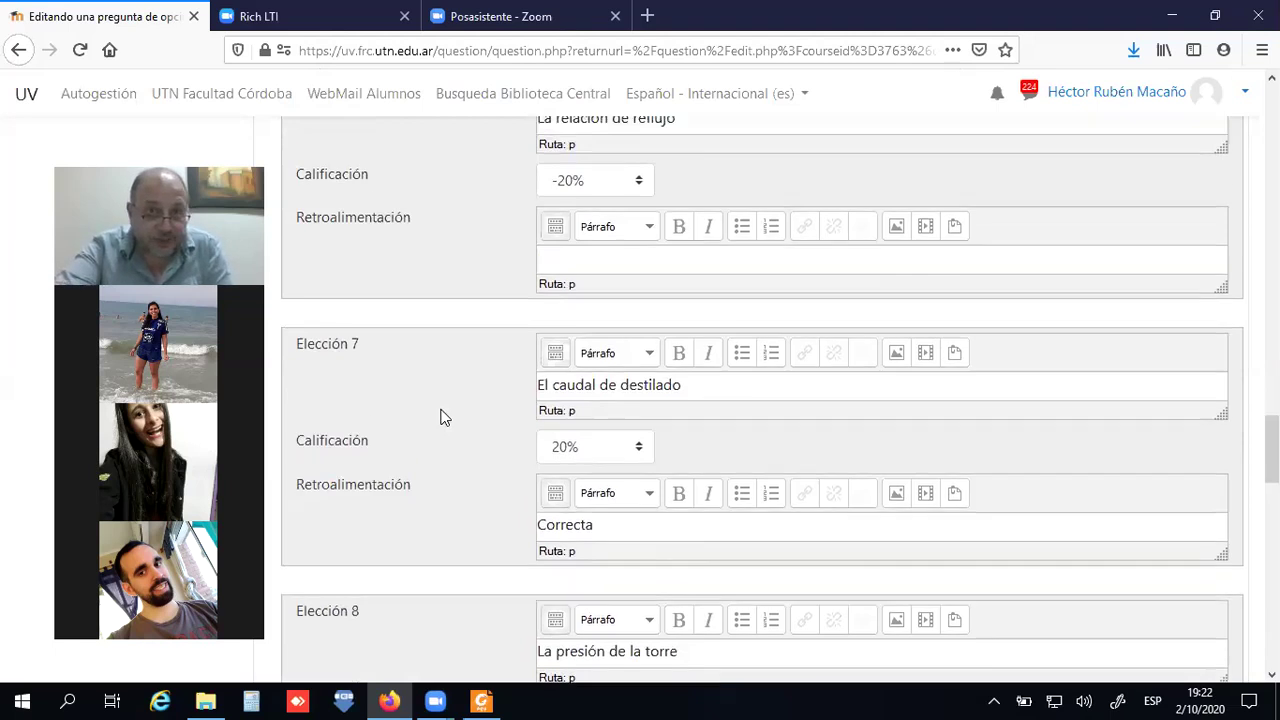
scroll(444, 417, "up", 5)
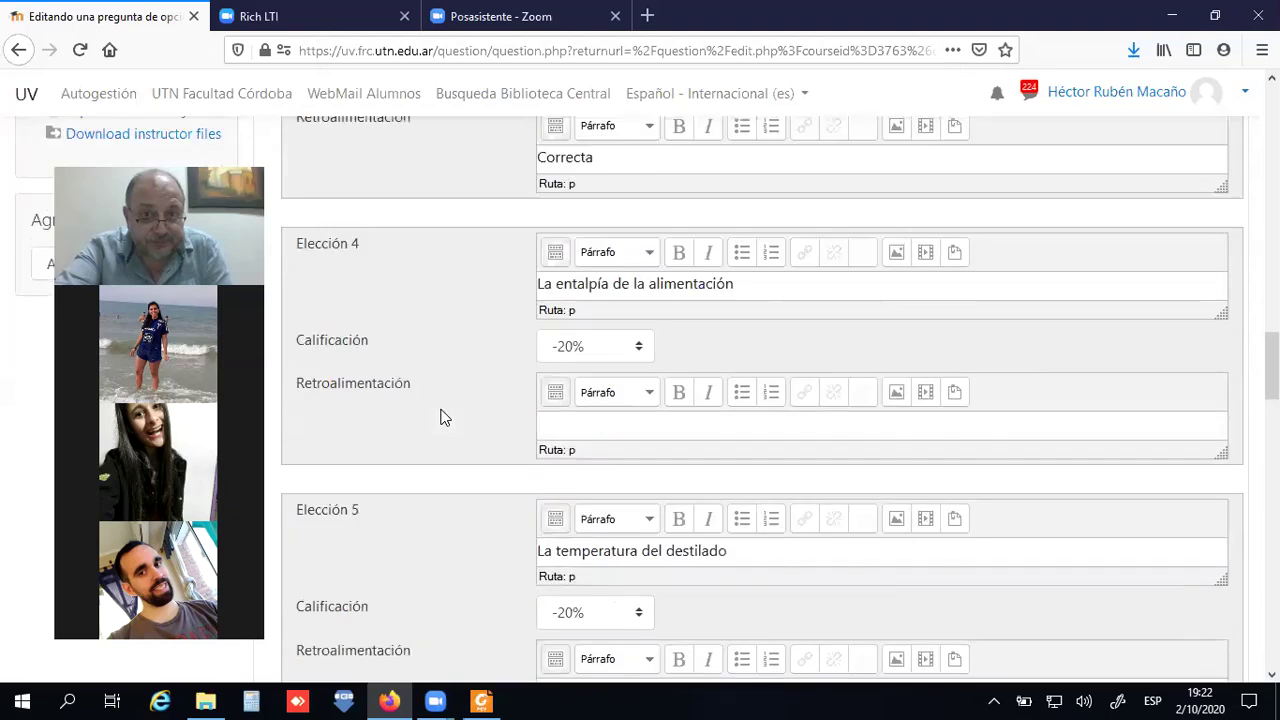
scroll(444, 417, "up", 3)
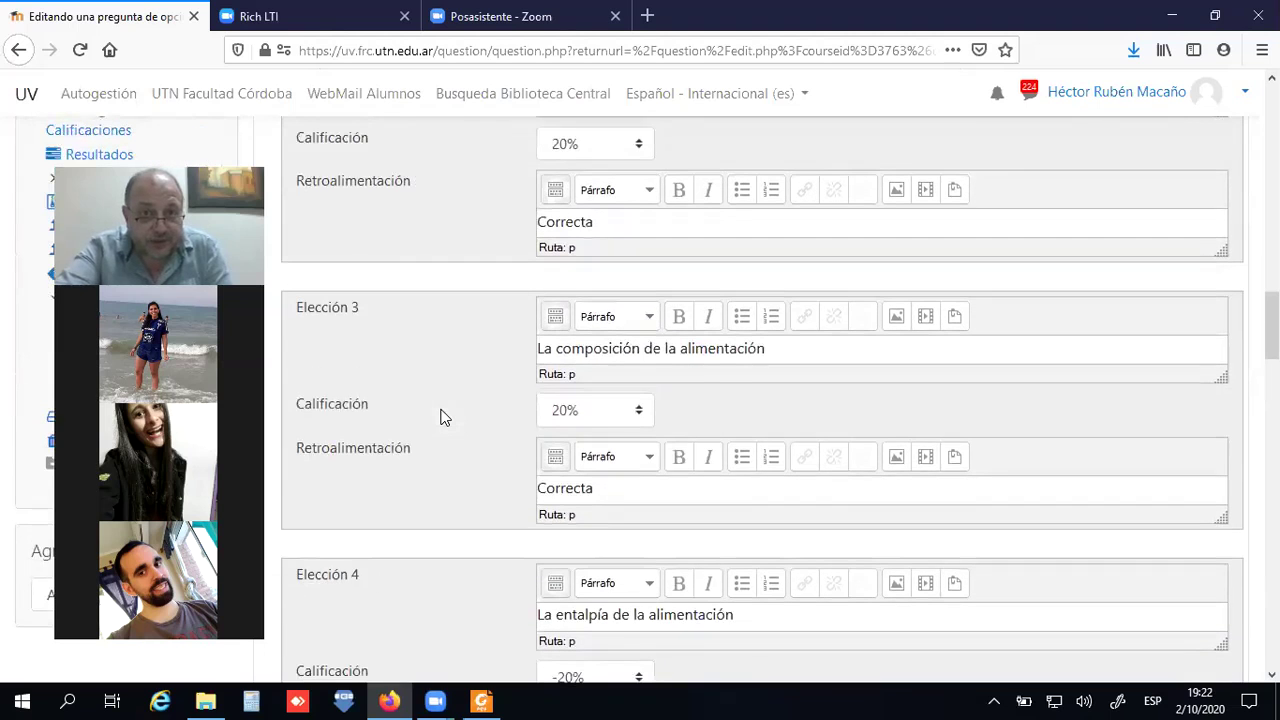
scroll(497, 391, "up", 3)
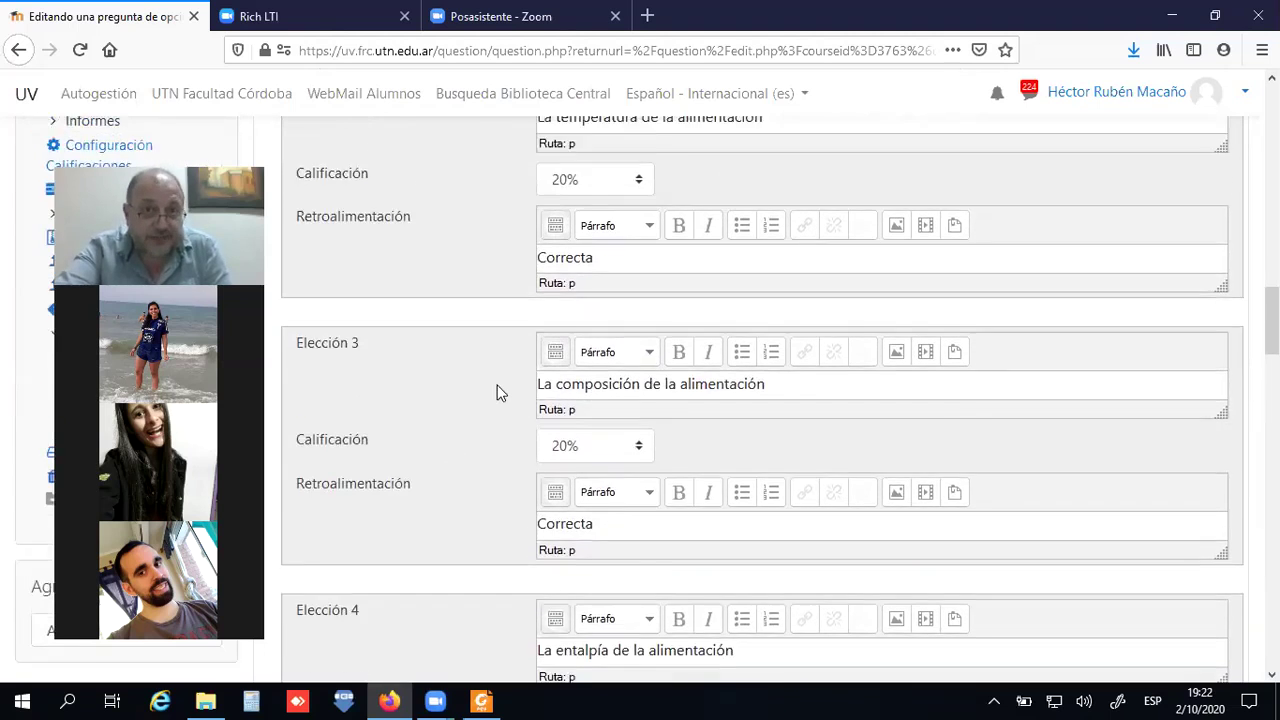
scroll(500, 392, "up", 3)
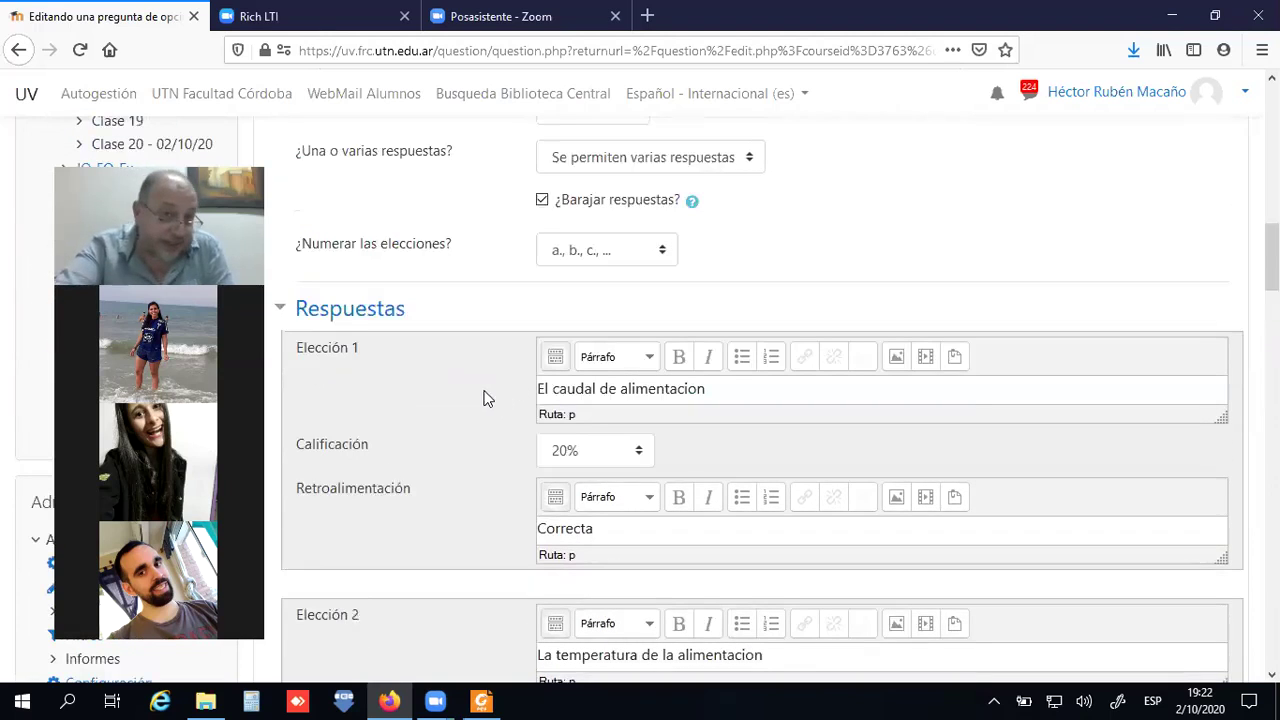
scroll(478, 405, "down", 2)
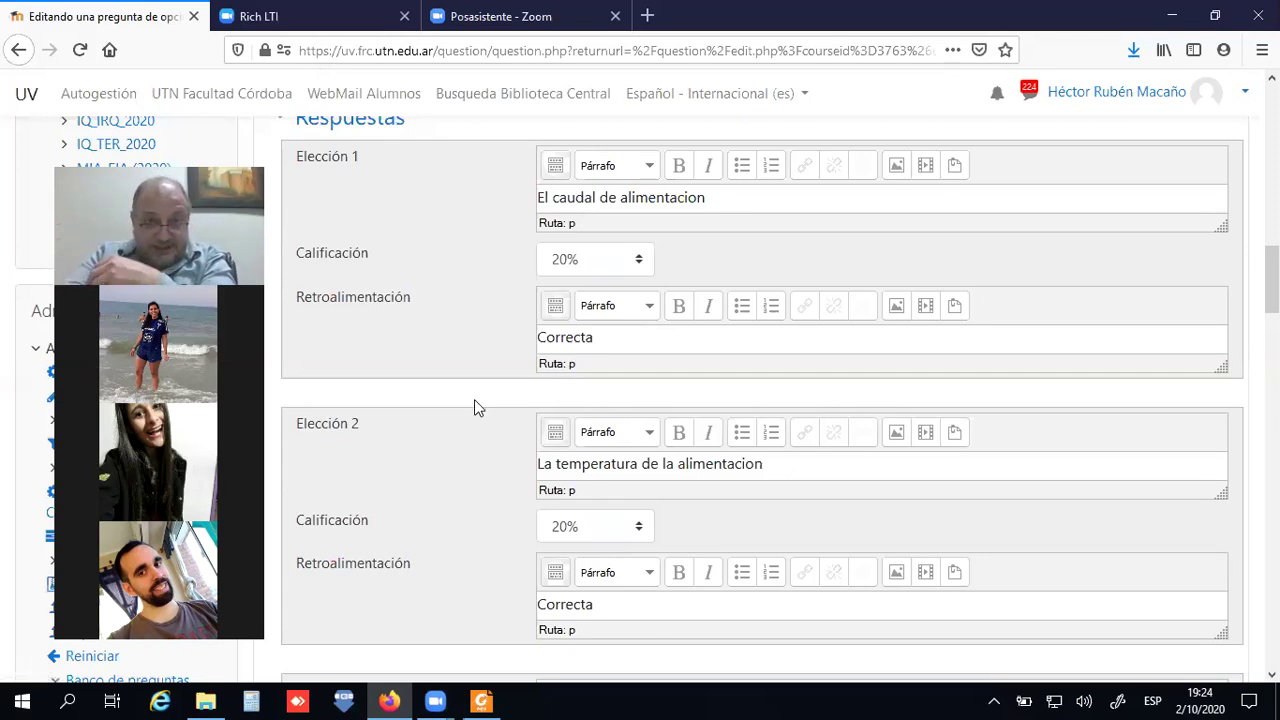
- Reread the question statement and check each choice's text against its grade, from Elección 1 through Elección 11
scroll(478, 408, "up", 10)
scroll(478, 408, "up", 5)
scroll(478, 410, "down", 3)
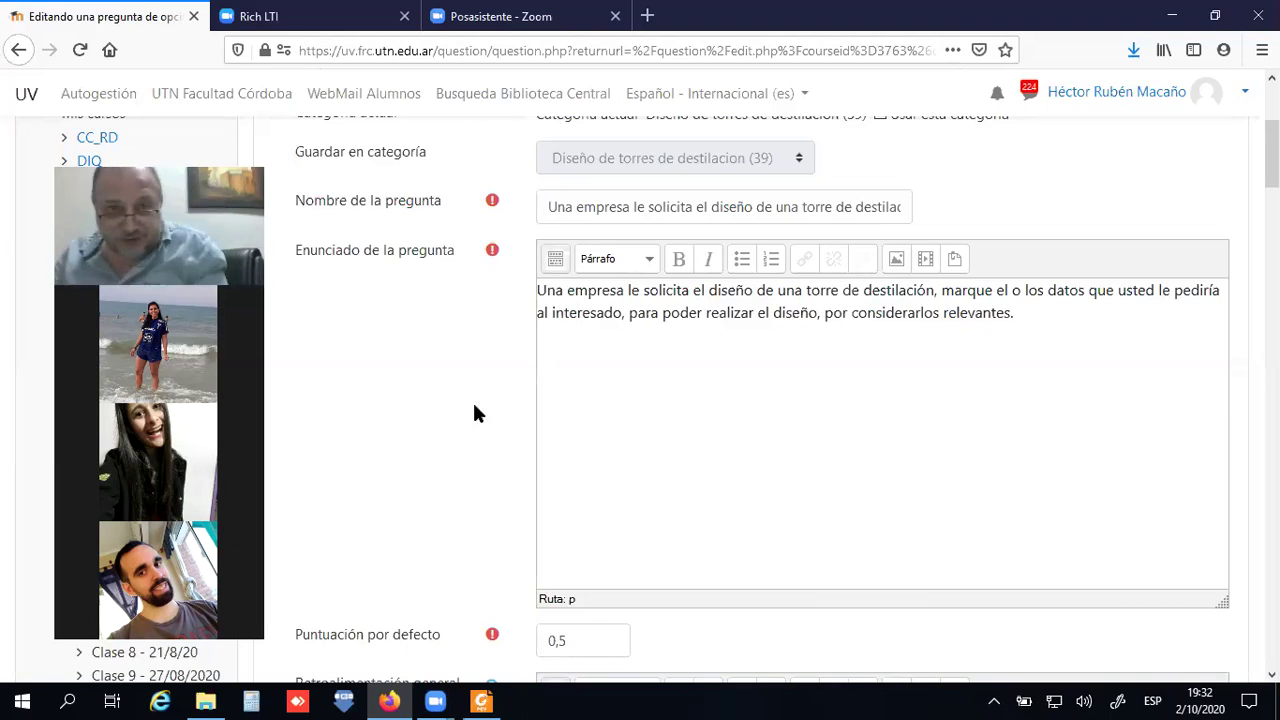
scroll(541, 468, "down", 8)
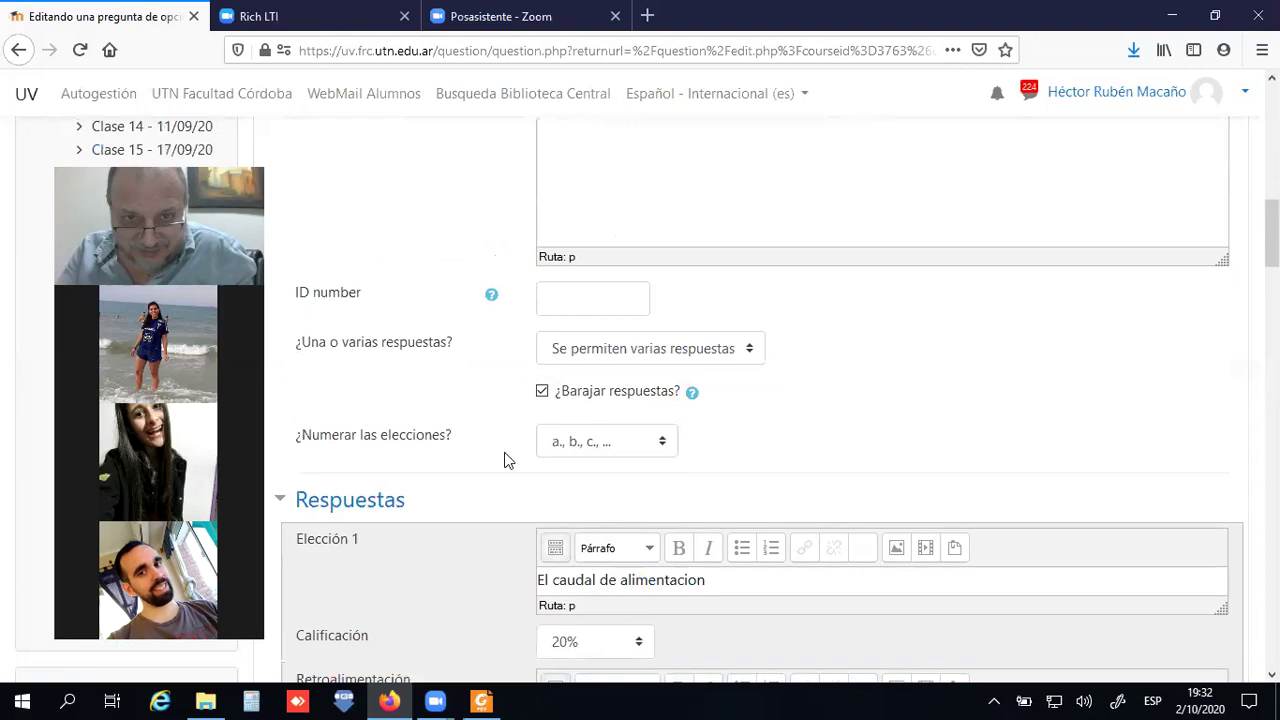
scroll(506, 465, "down", 5)
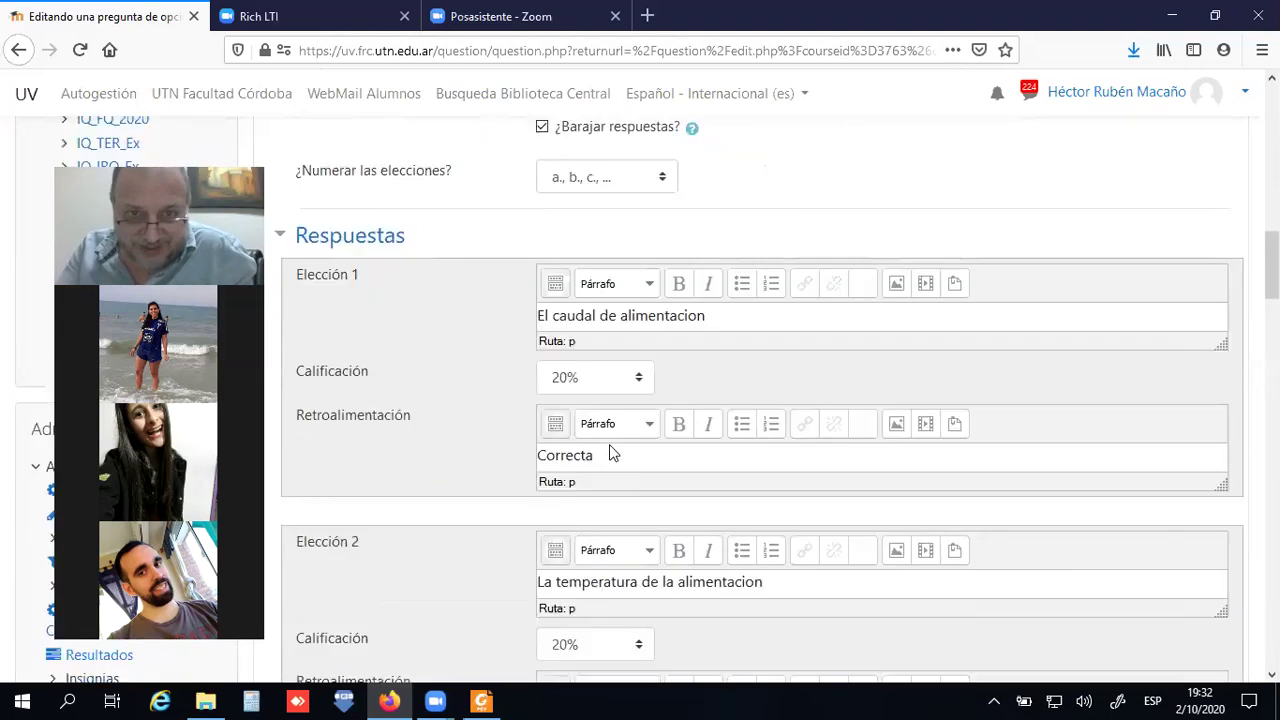
scroll(622, 410, "down", 2)
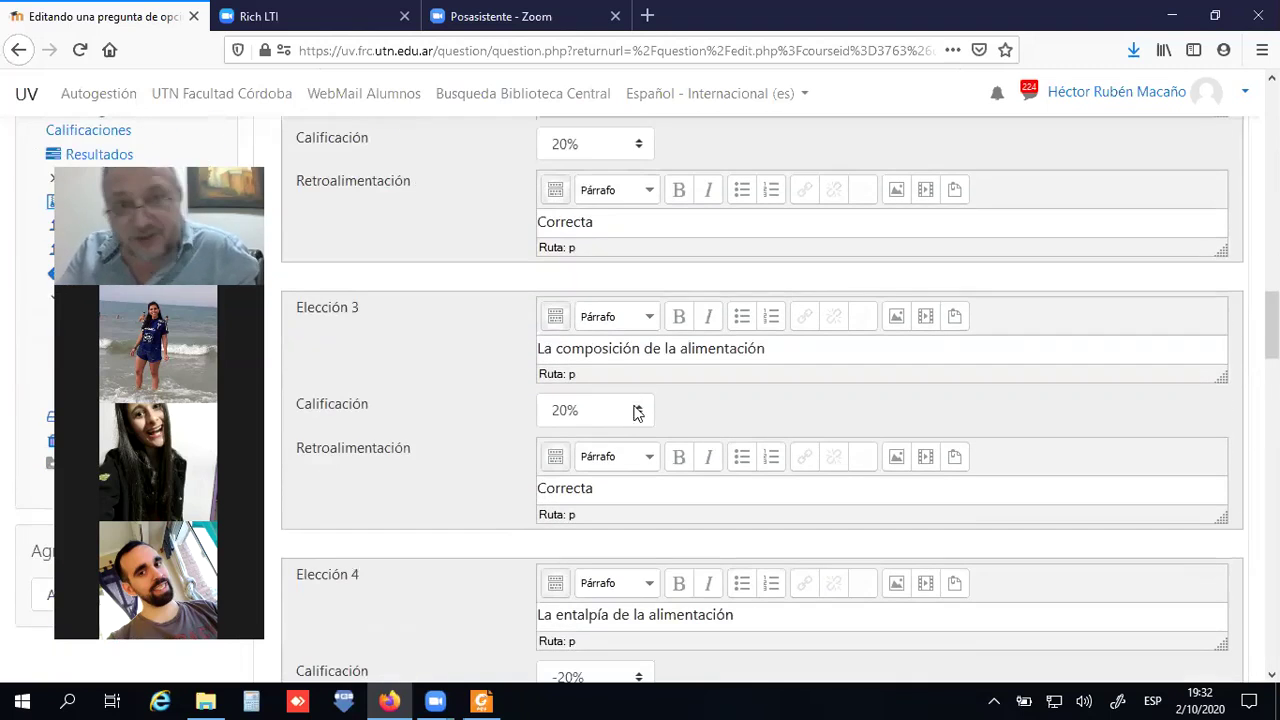
scroll(628, 418, "down", 3)
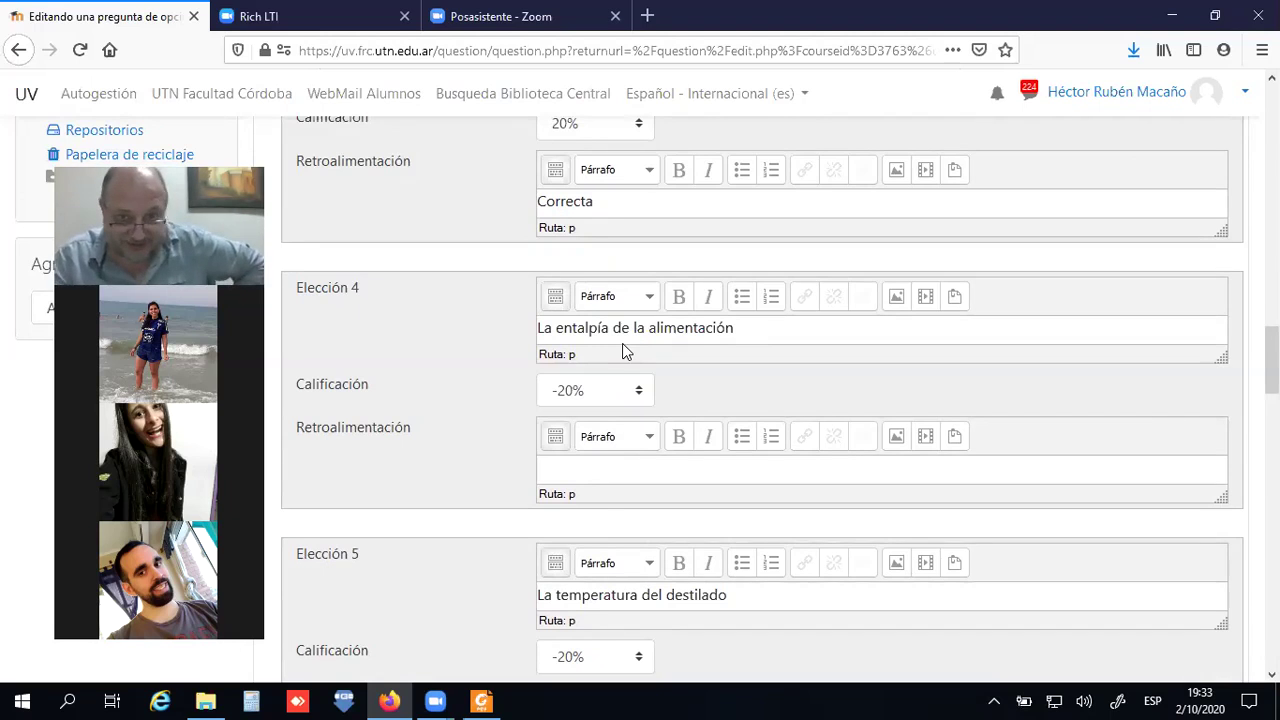
scroll(622, 343, "down", 2)
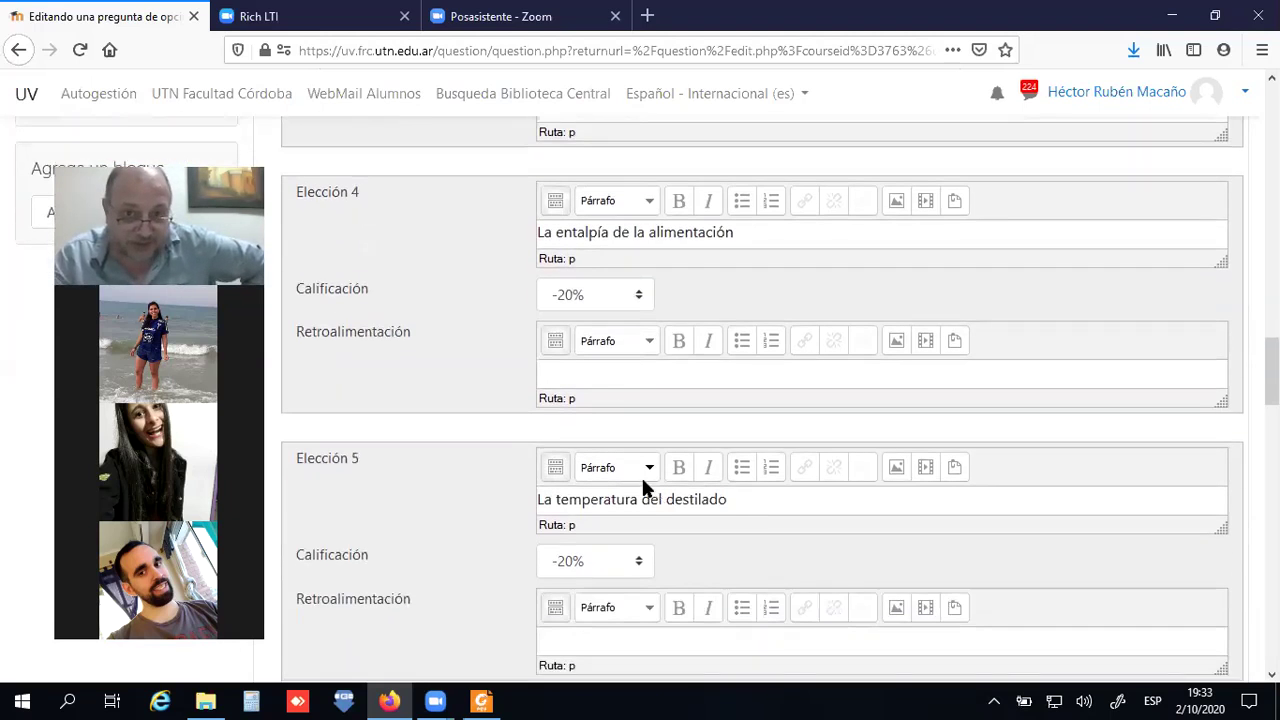
scroll(643, 486, "down", 5)
scroll(643, 486, "down", 1)
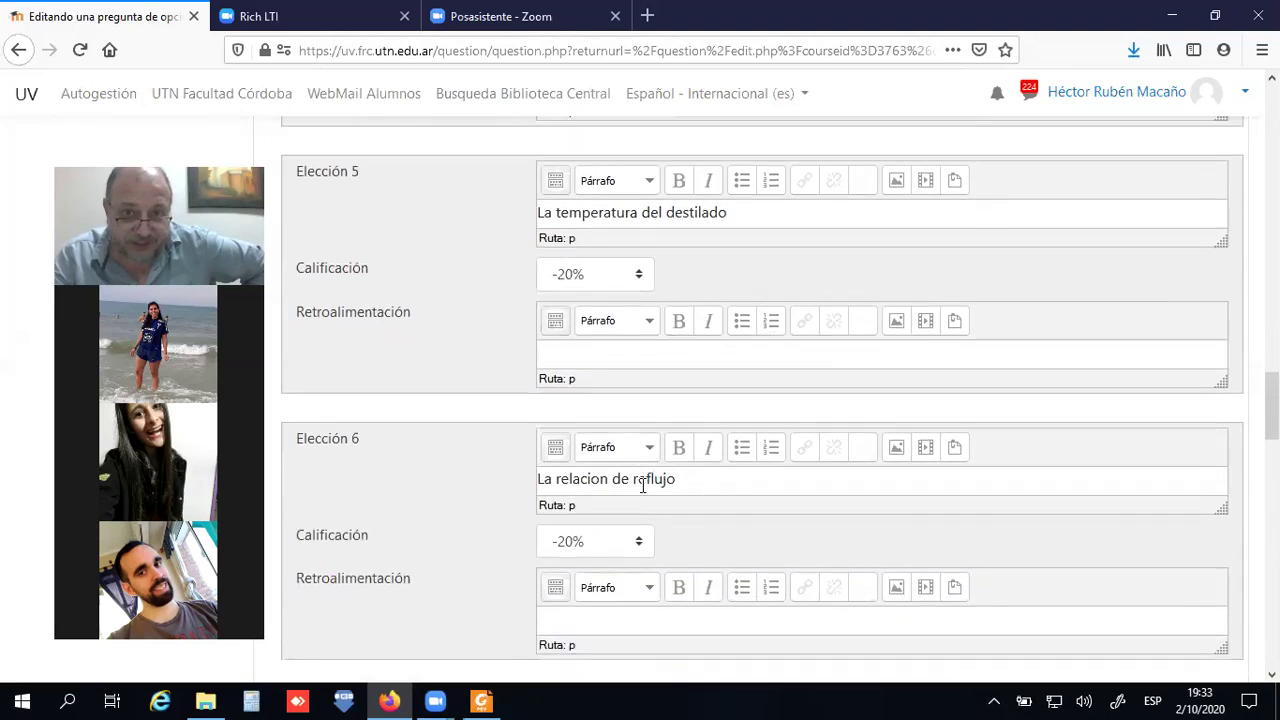
scroll(638, 492, "down", 10)
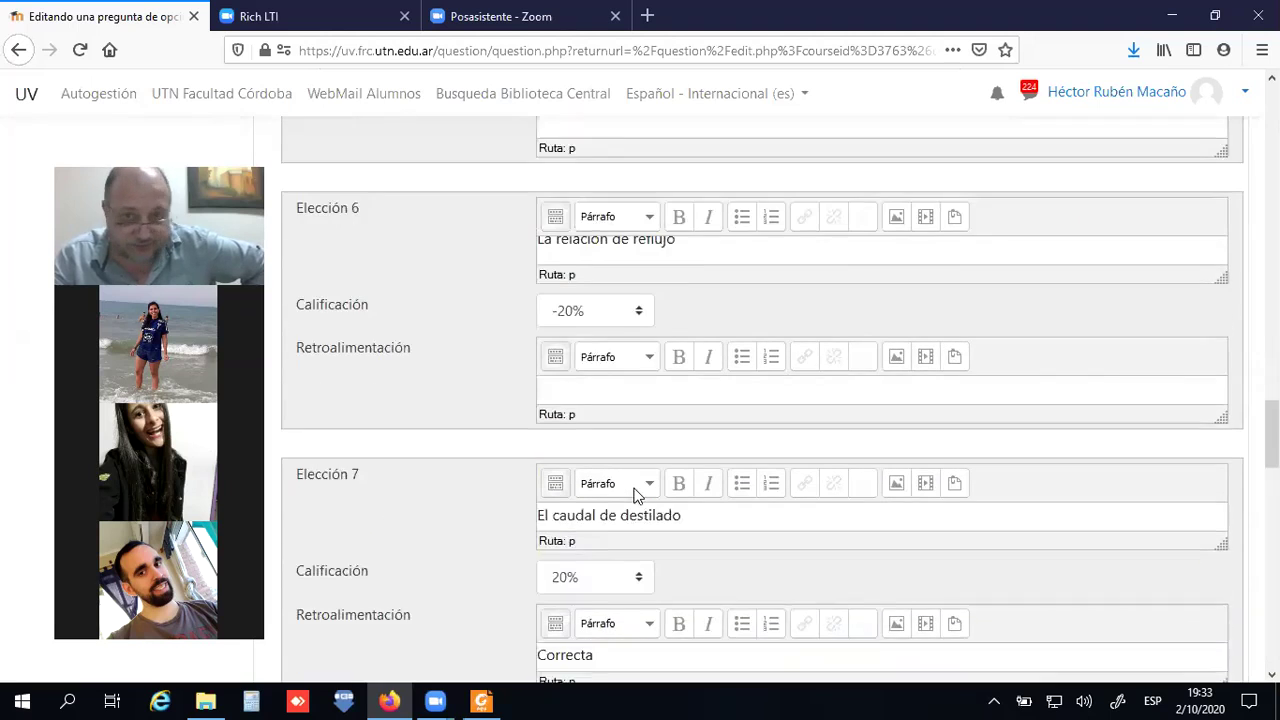
scroll(623, 503, "down", 8)
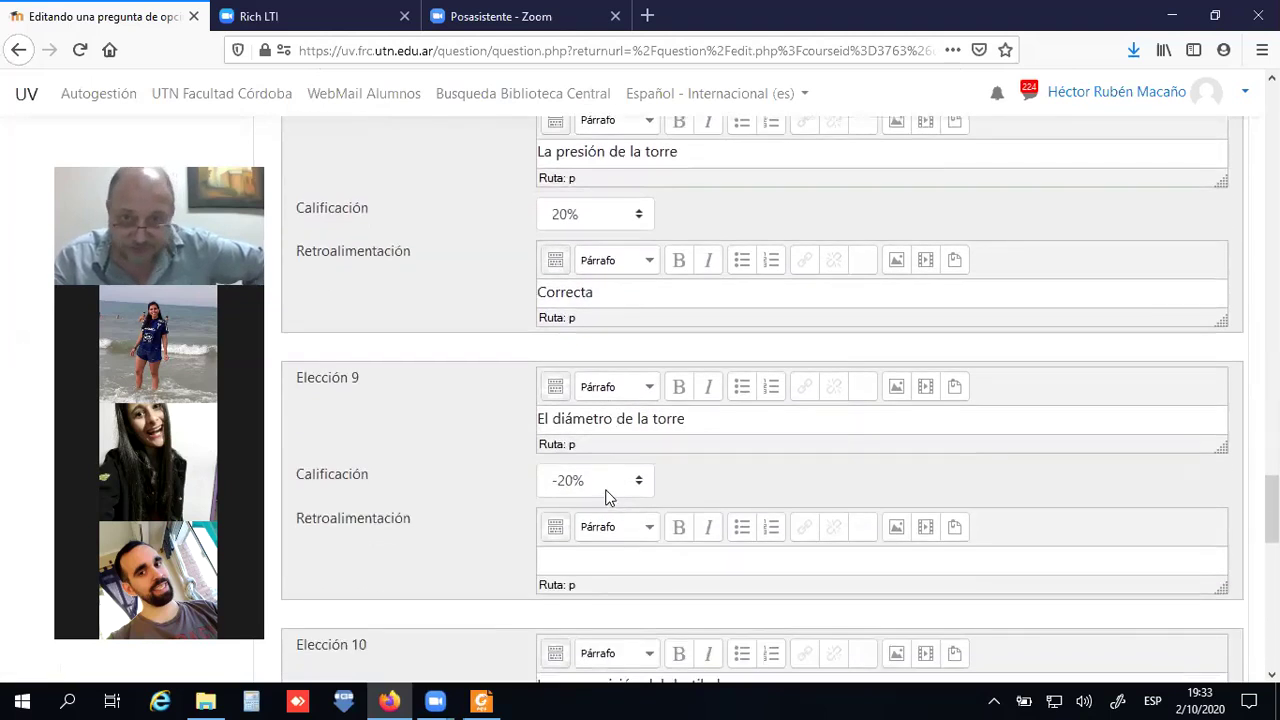
scroll(605, 495, "down", 6)
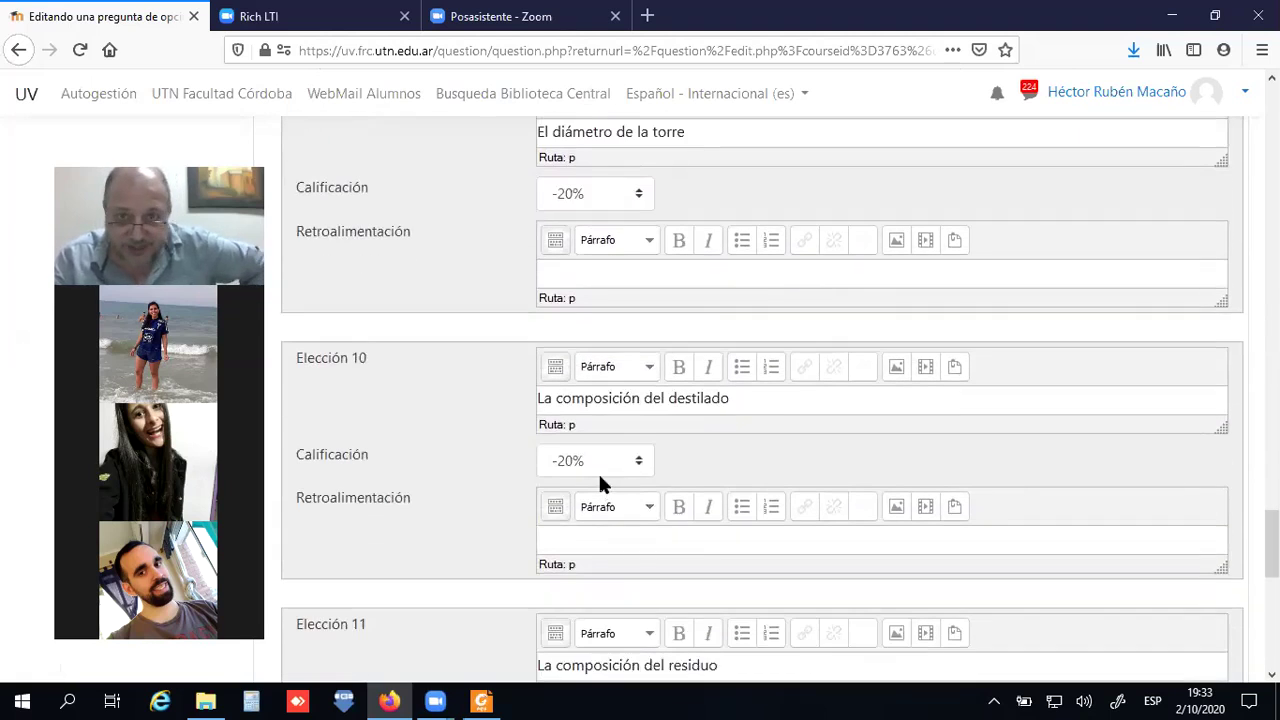
scroll(600, 485, "down", 8)
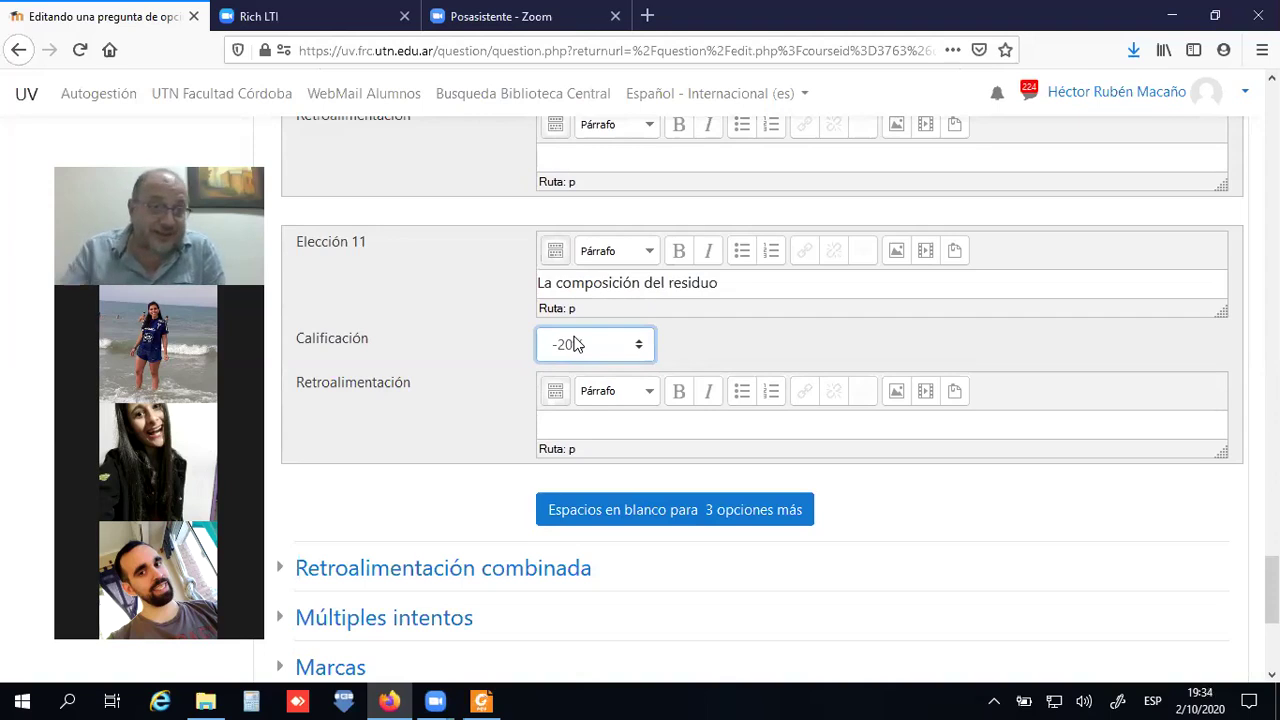
- Go back over the choices to the settings for multiple answers, shuffling and choice numbering
scroll(447, 346, "up", 5)
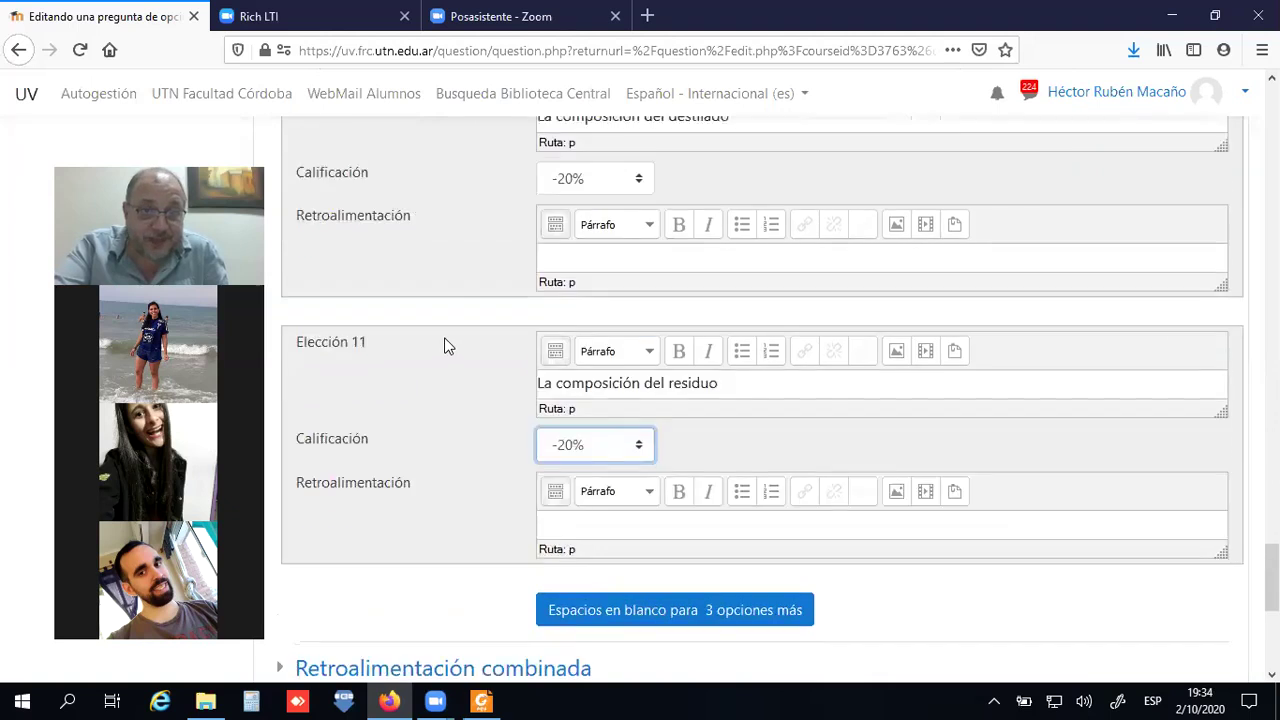
scroll(447, 346, "up", 20)
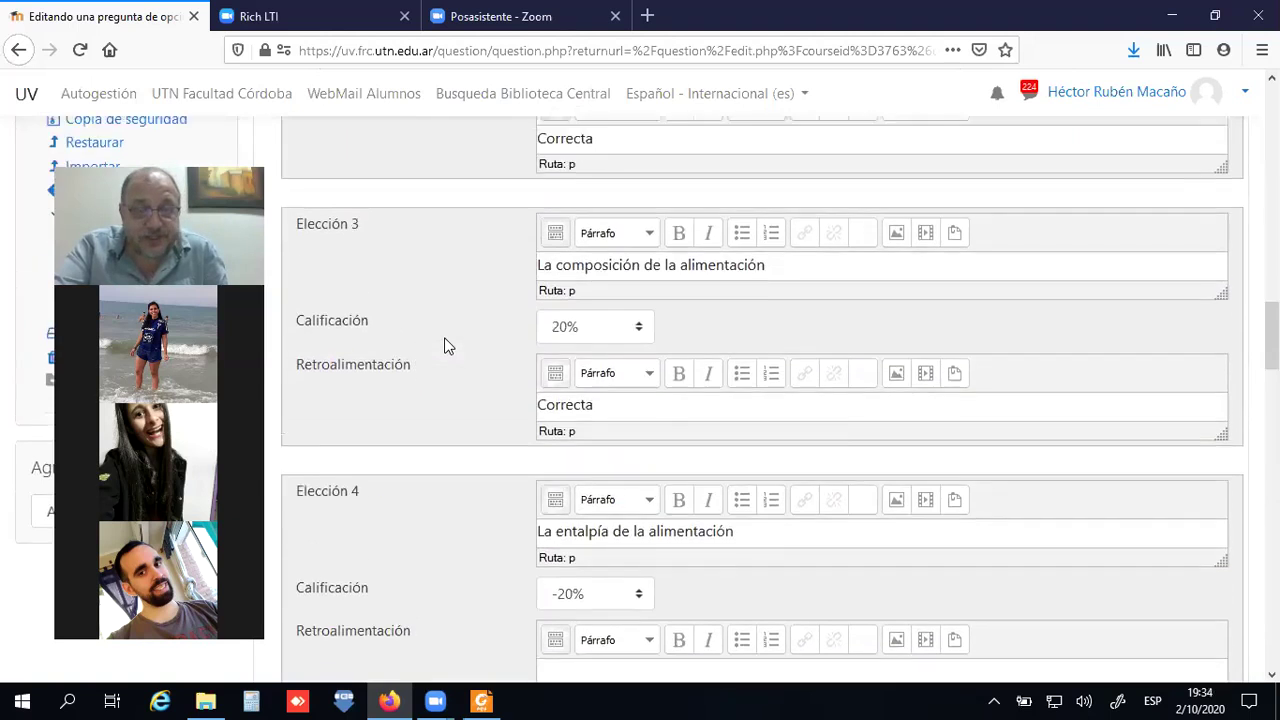
scroll(447, 346, "up", 2)
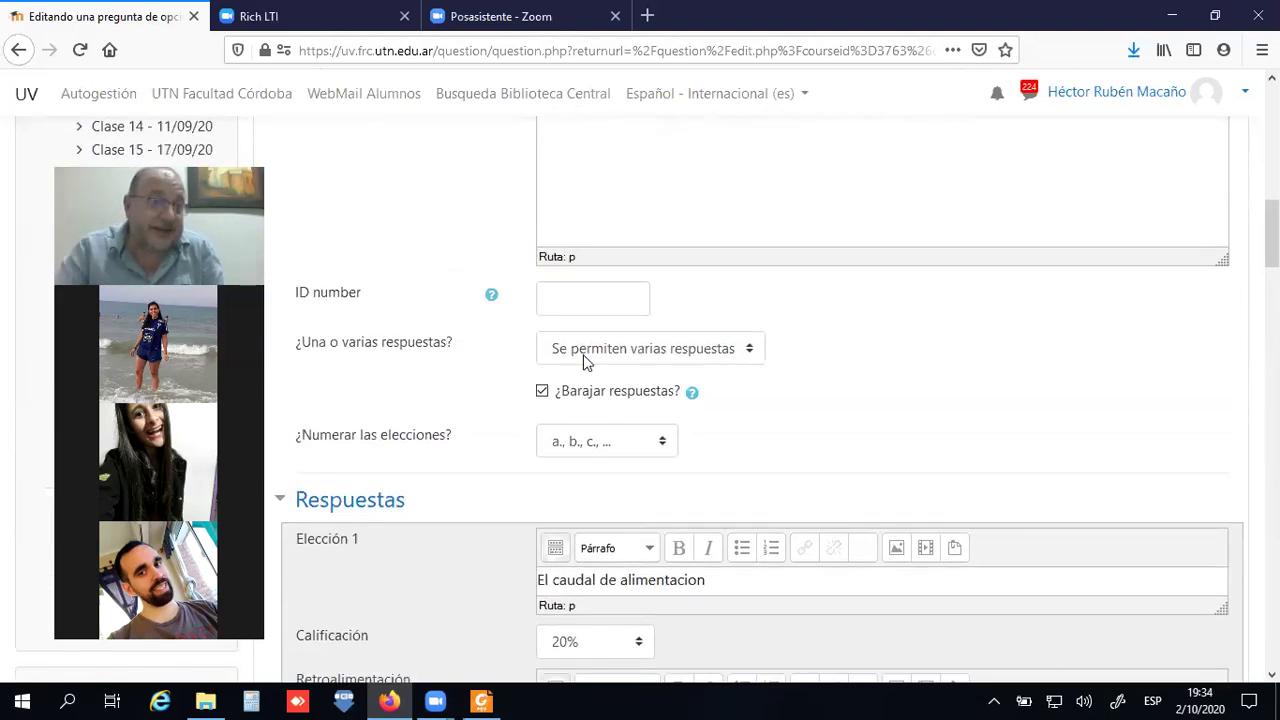